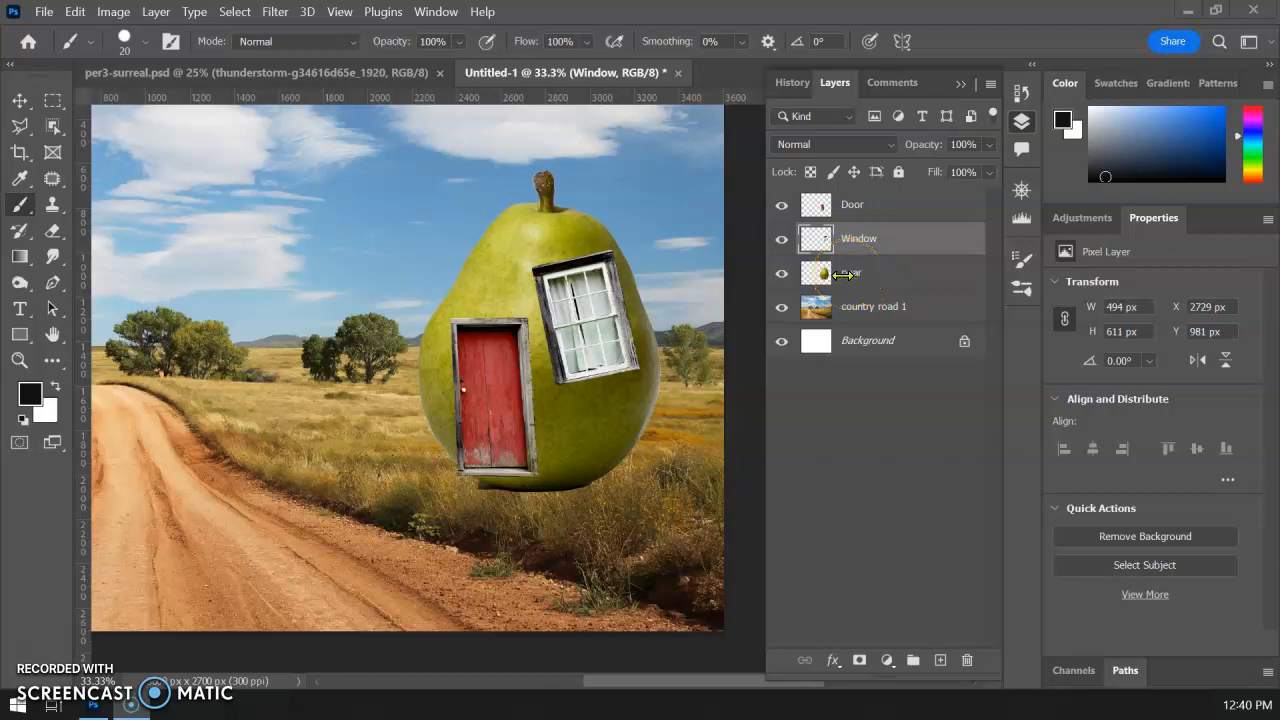
Move the window closer to the pear's right edge and scale it down to about 92%
key(ctrl+plus)
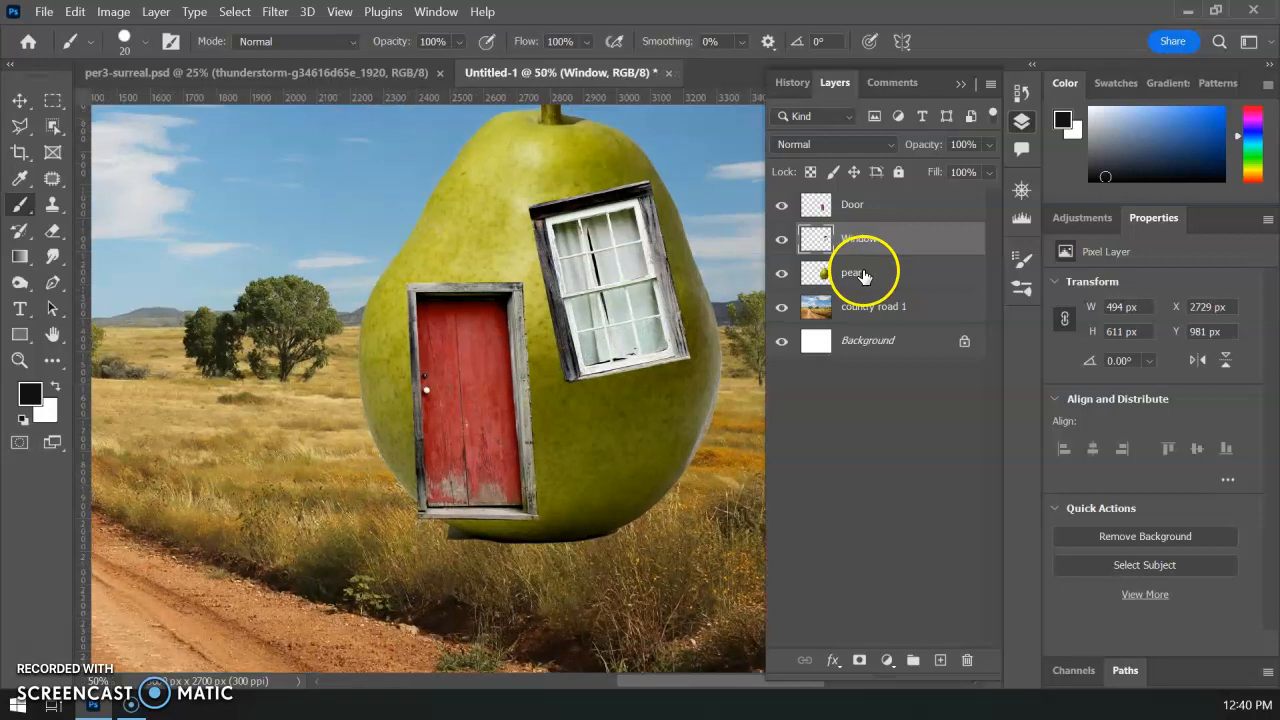
drag(492, 325, 463, 397)
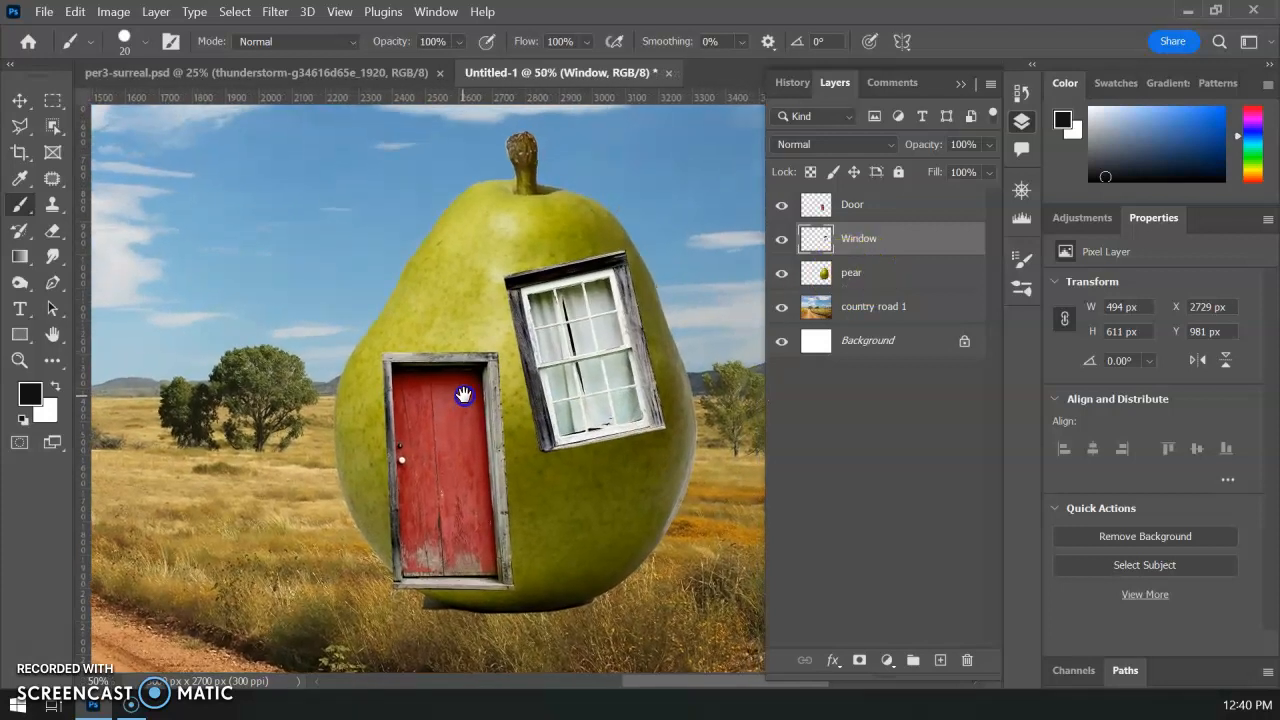
click(19, 99)
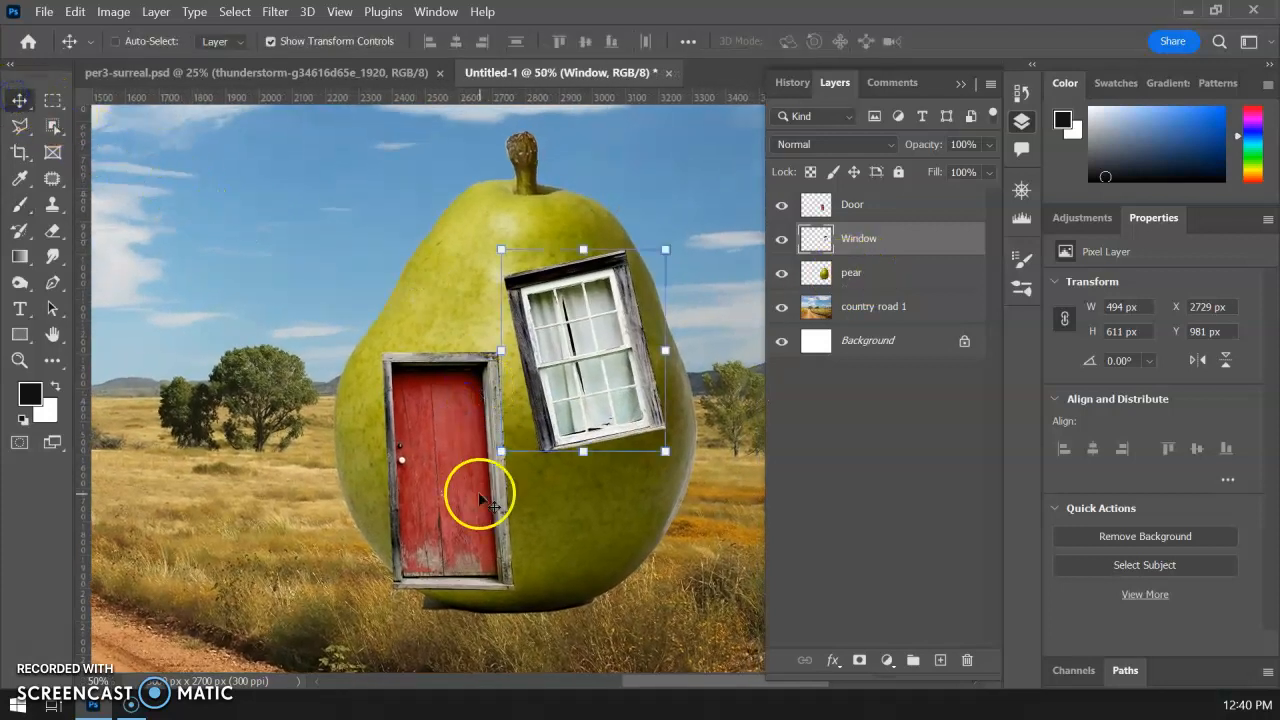
mouse_move(582, 390)
mouse_down()
mouse_move(603, 371)
mouse_move(598, 384)
mouse_up()
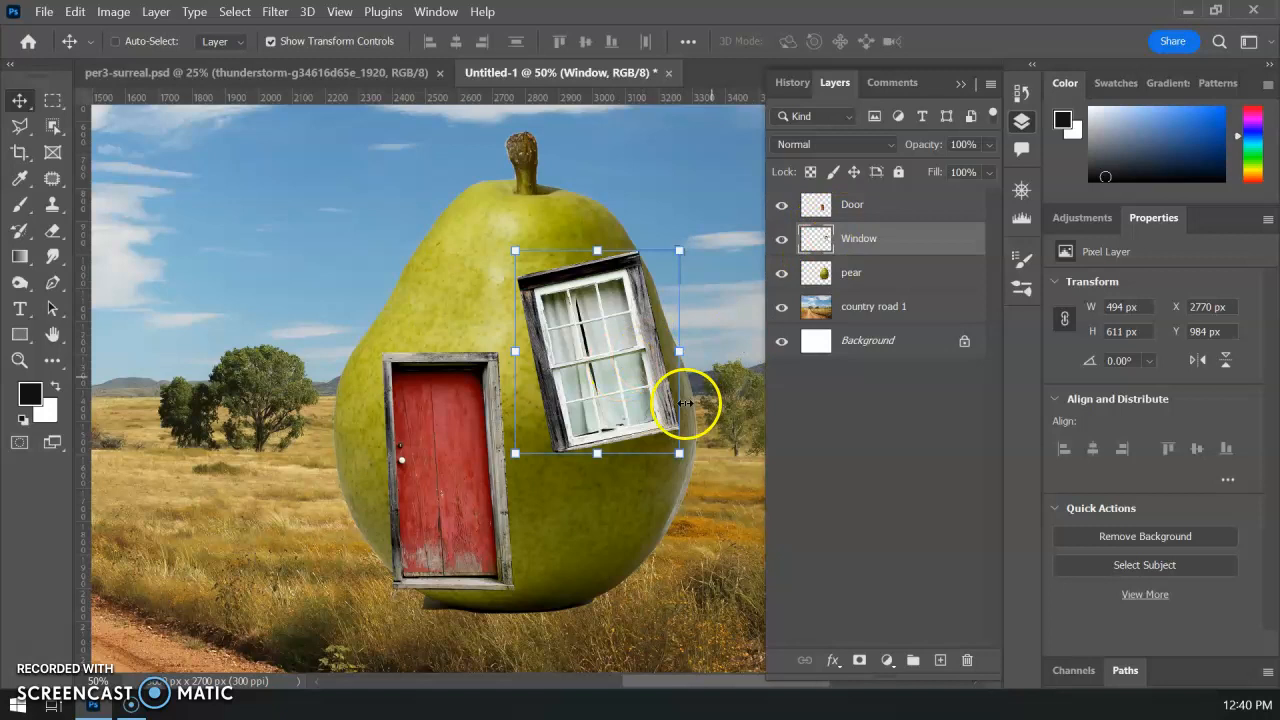
mouse_move(516, 452)
mouse_down()
mouse_move(535, 439)
mouse_move(523, 461)
mouse_move(535, 444)
mouse_up()
drag(613, 392, 600, 377)
mouse_move(517, 435)
mouse_down()
mouse_move(529, 434)
mouse_move(519, 425)
mouse_up()
Warp the window so its top and right side bend along the pear's outer curve
click(595, 352)
right_click(595, 352)
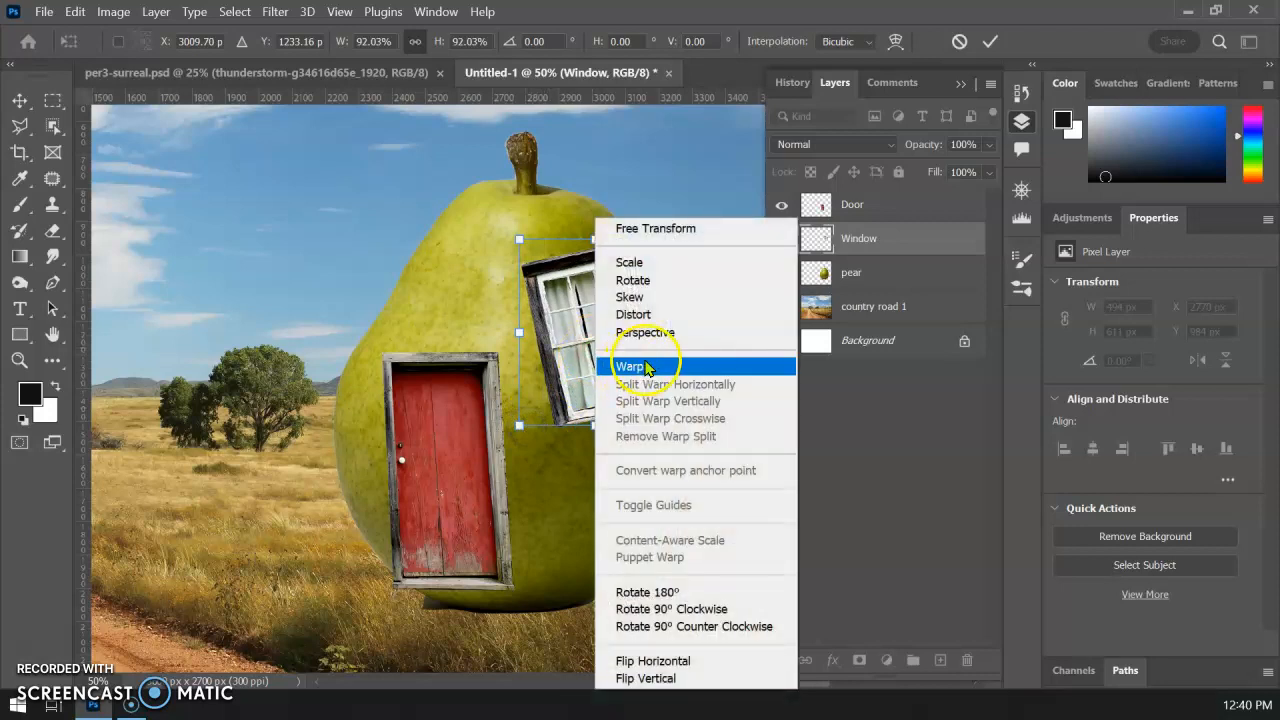
click(638, 368)
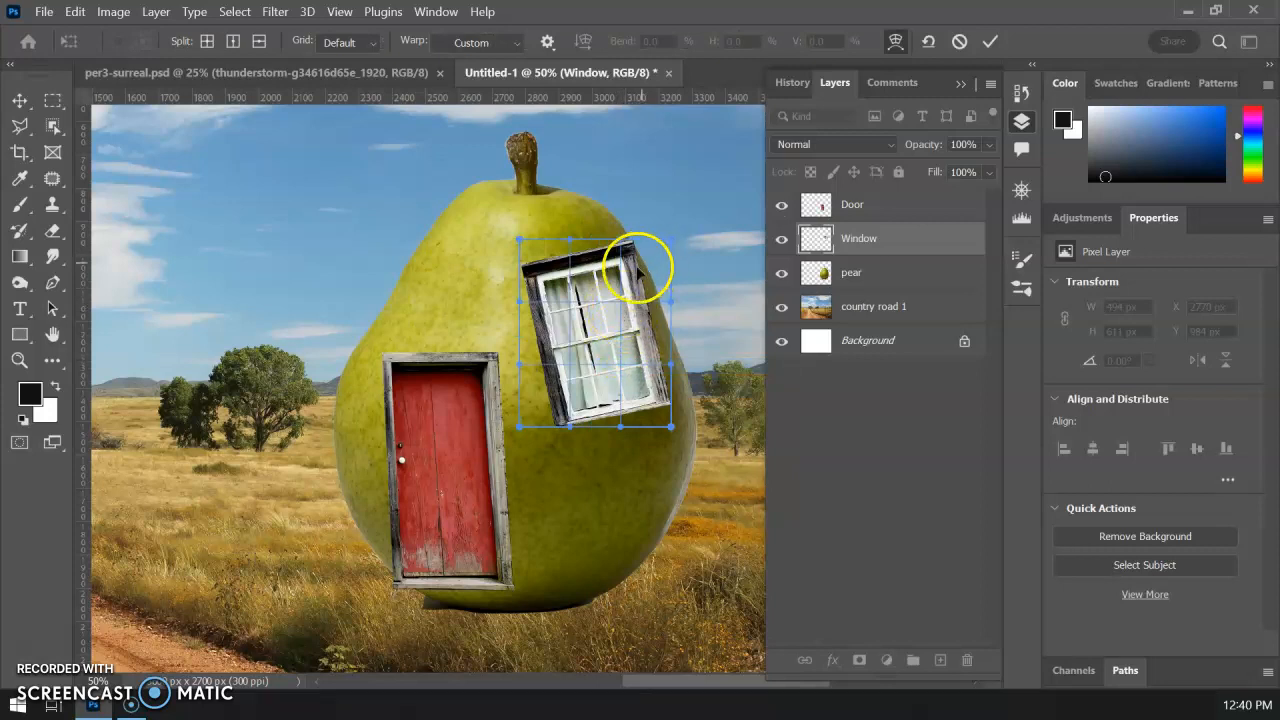
mouse_move(624, 305)
mouse_down()
mouse_move(614, 298)
mouse_move(612, 320)
mouse_move(629, 289)
mouse_up()
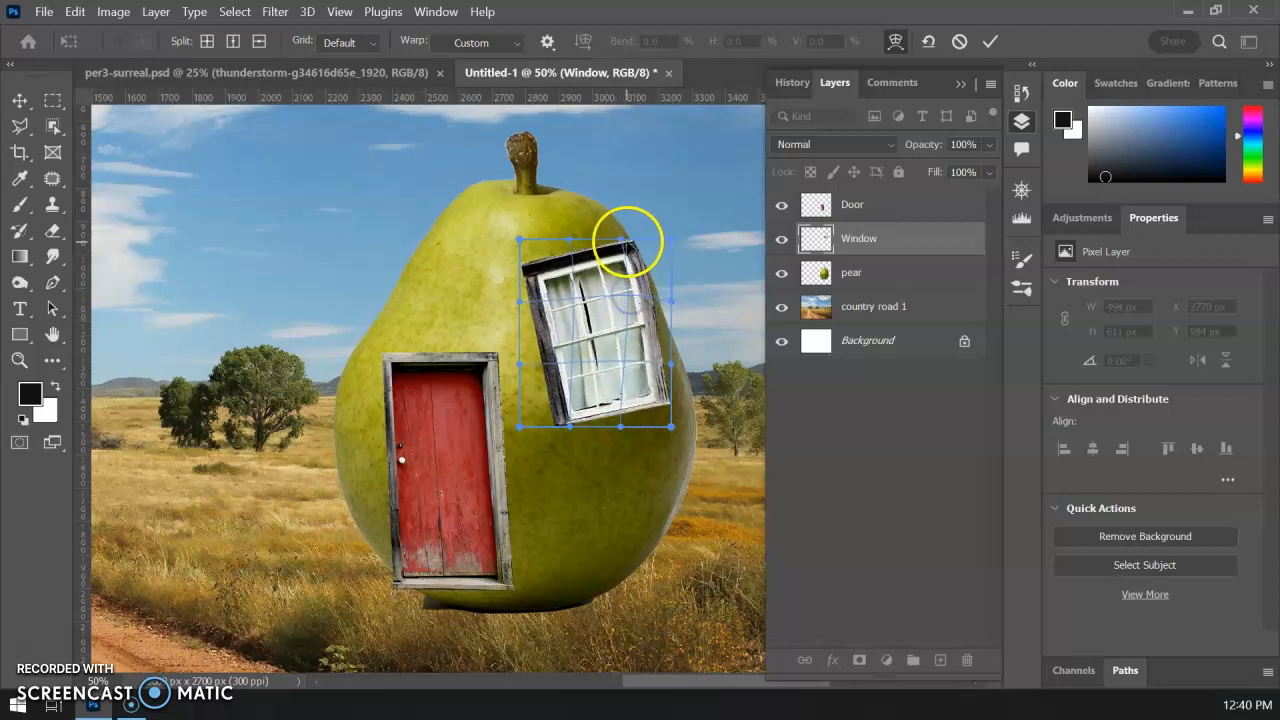
drag(622, 243, 585, 245)
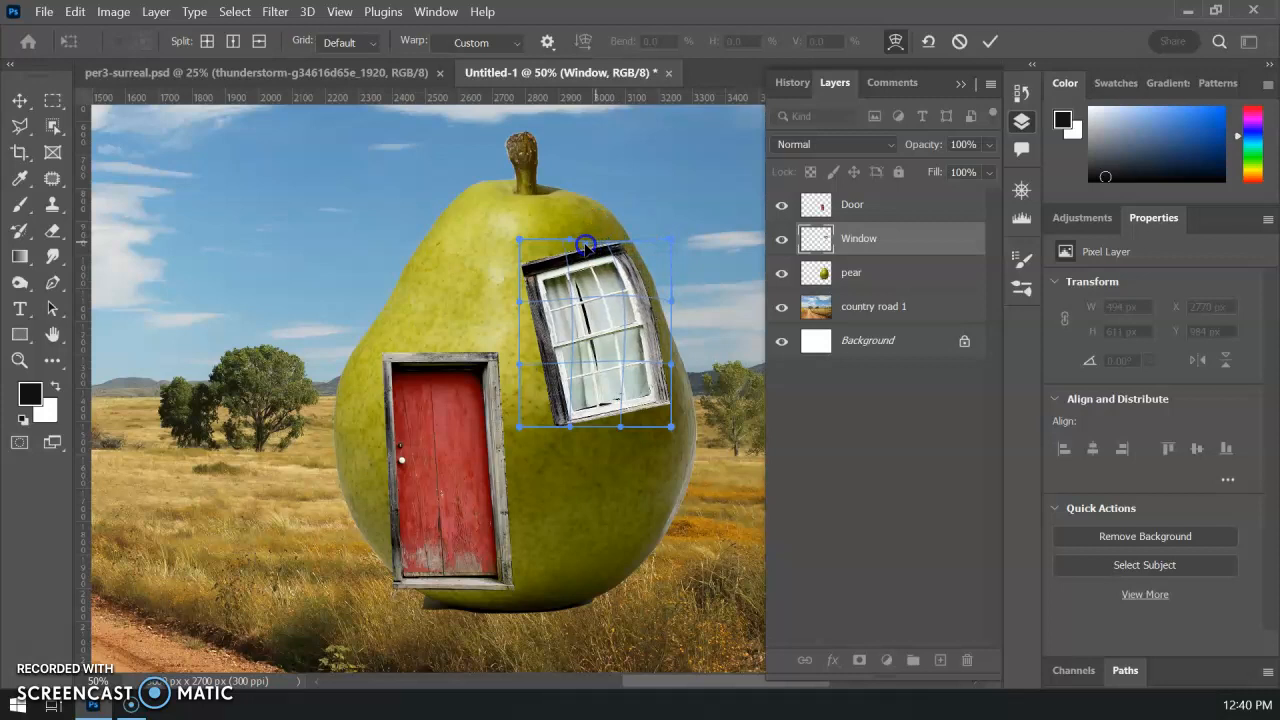
drag(669, 248, 645, 243)
mouse_move(671, 428)
mouse_down()
mouse_move(677, 409)
mouse_move(673, 421)
mouse_up()
Curve the window's left and bottom edges to match the pear's roundness and apply the warp
mouse_move(567, 344)
mouse_down()
mouse_move(589, 337)
mouse_move(514, 363)
mouse_move(548, 358)
mouse_up()
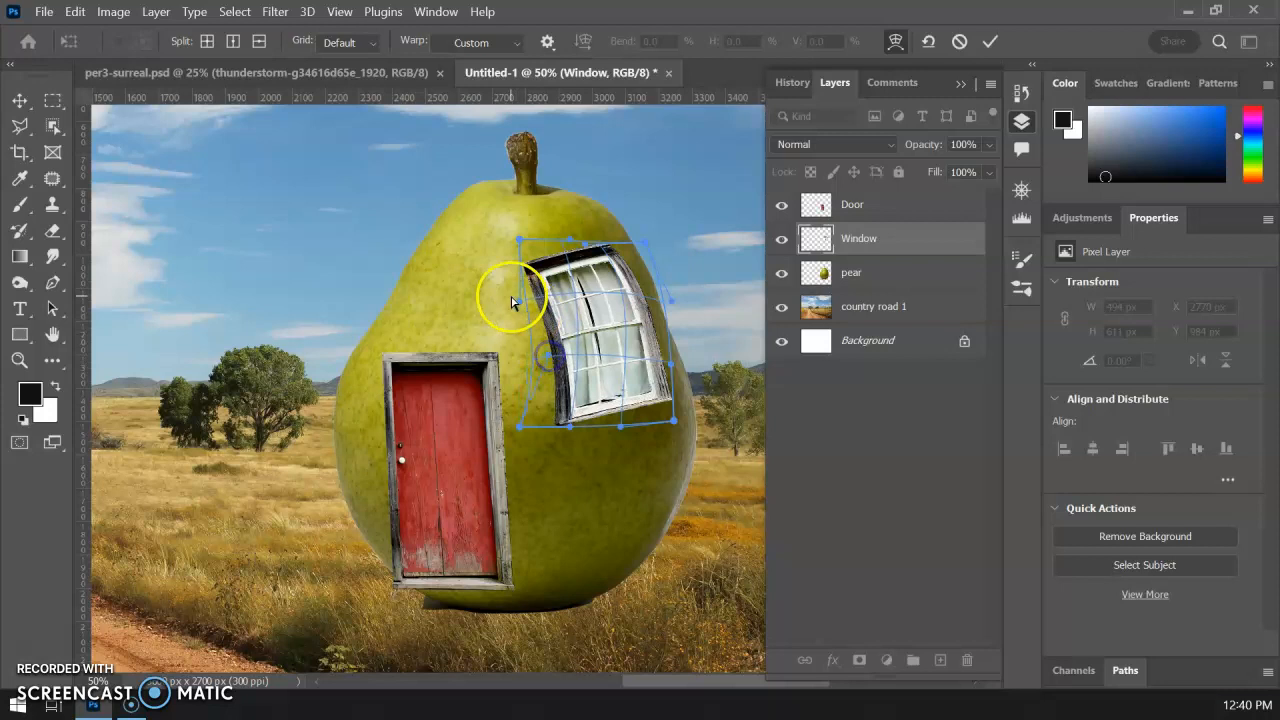
drag(522, 309, 529, 279)
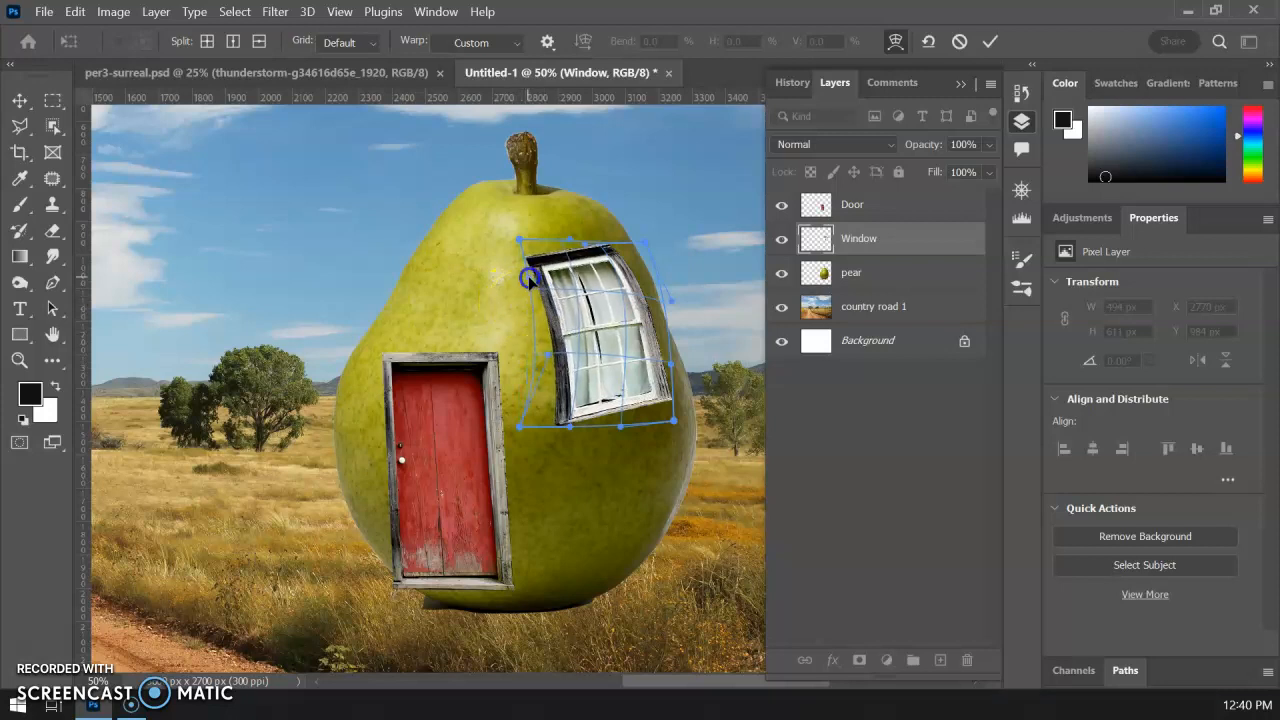
drag(573, 427, 645, 421)
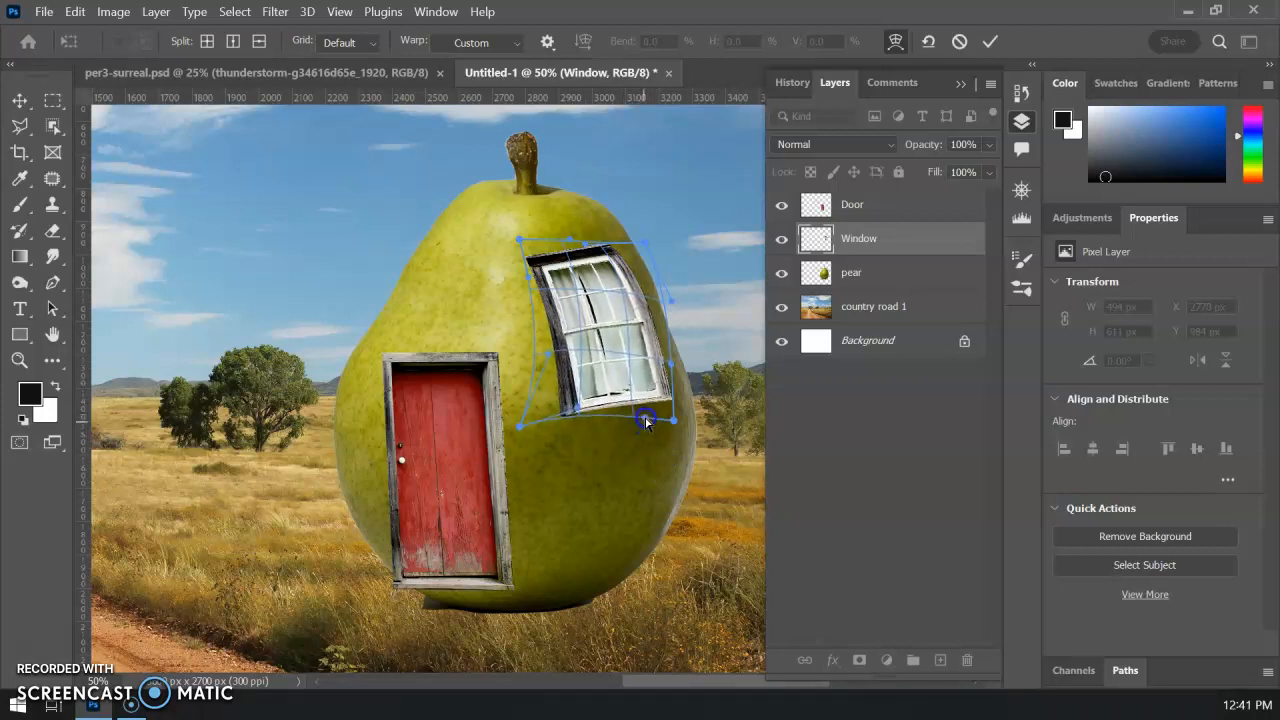
drag(586, 351, 586, 343)
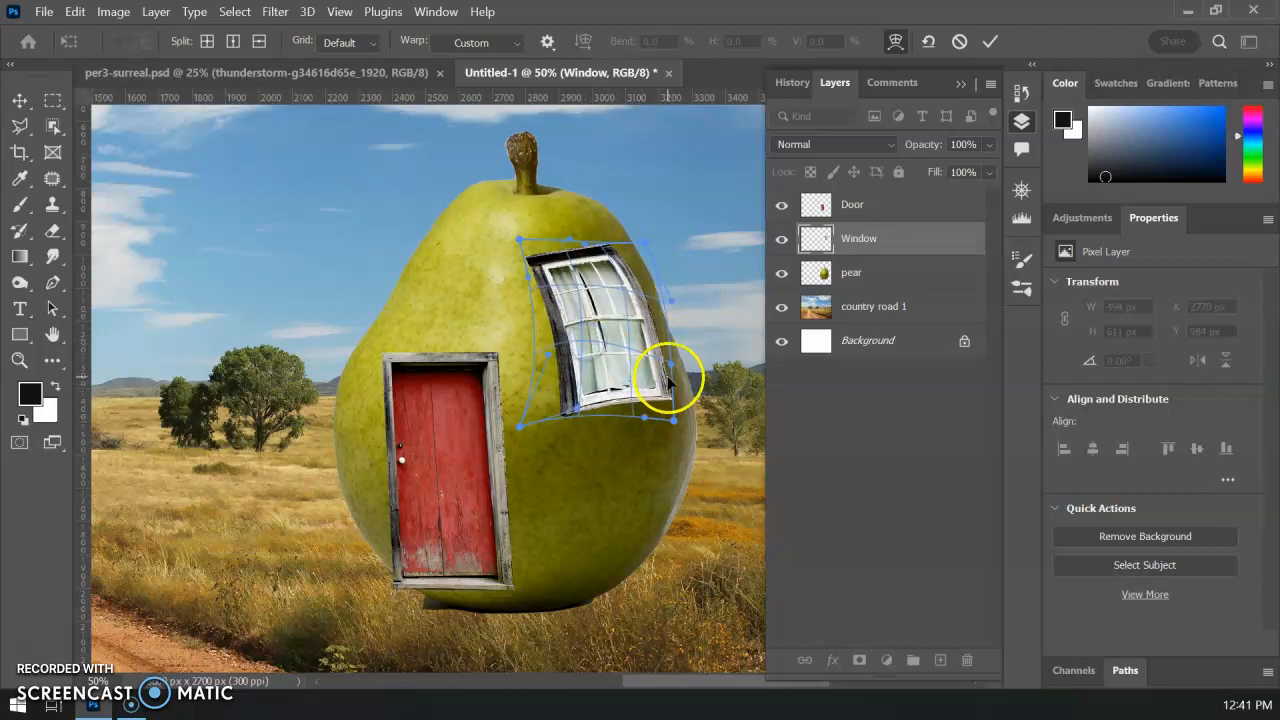
key(Return)
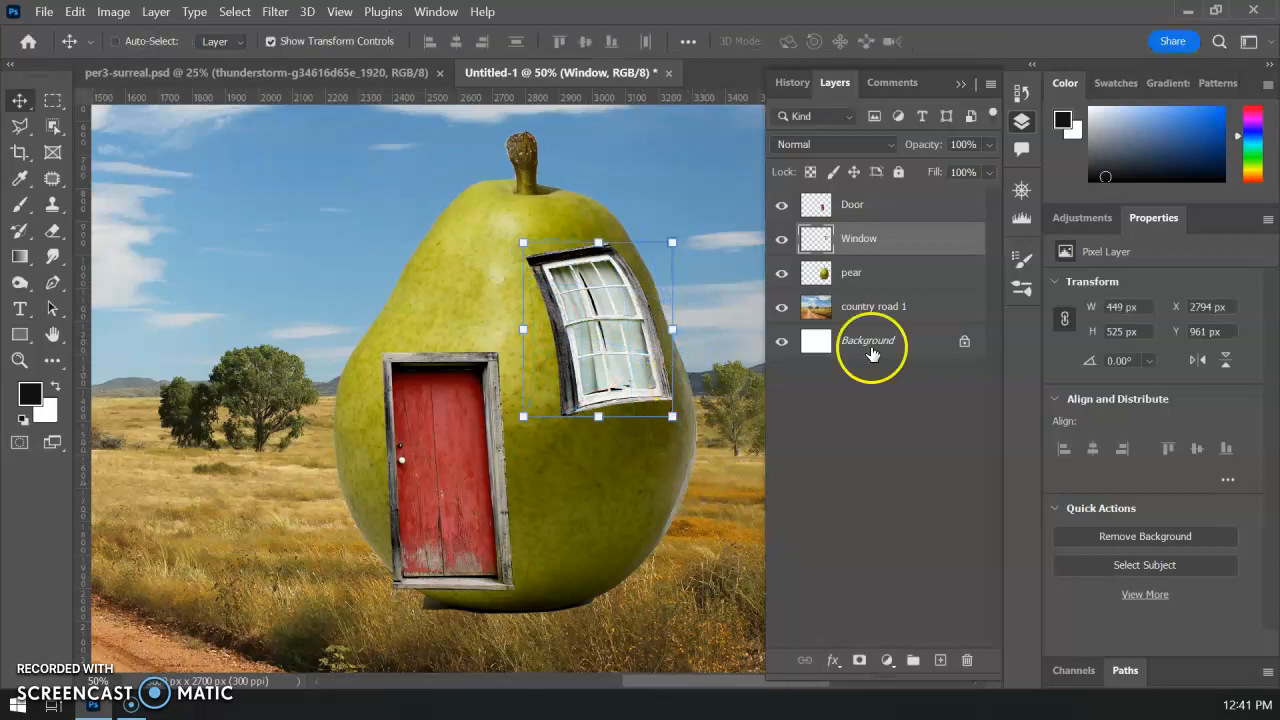
Warp the Door layer, flaring its upper right corner, lifting its top edge and bulging its left side along the pear
click(890, 206)
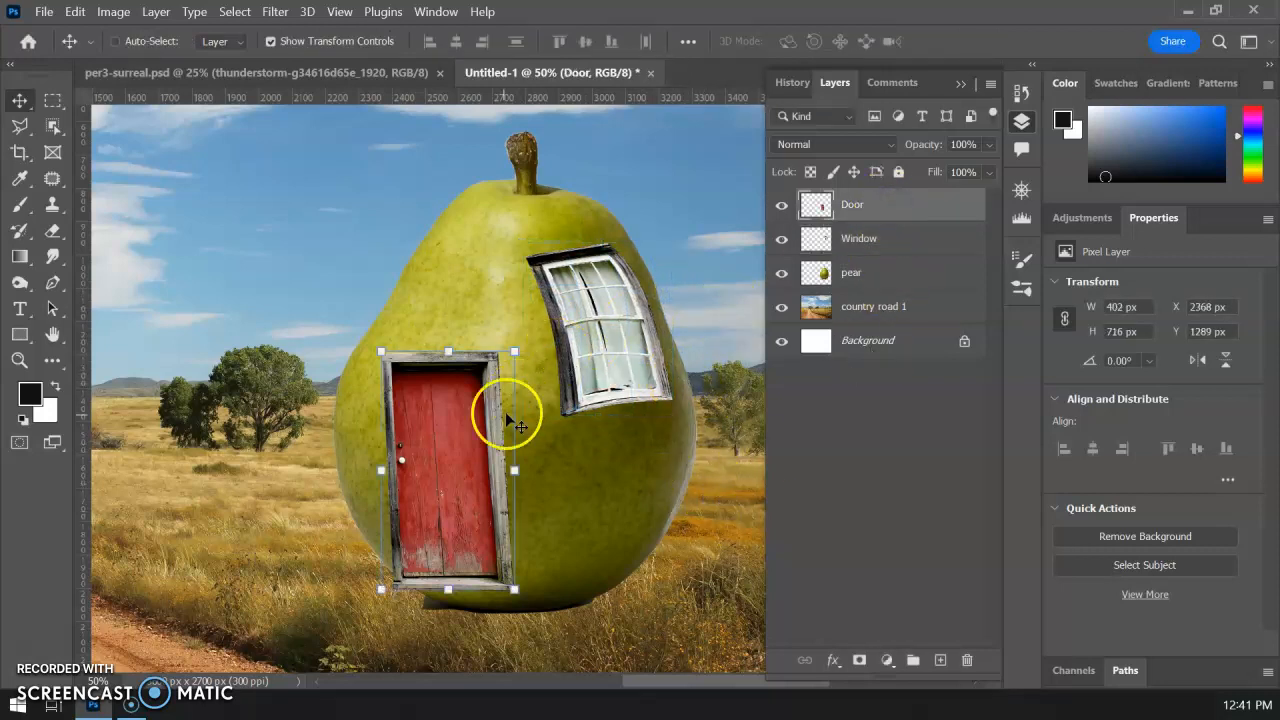
right_click(465, 449)
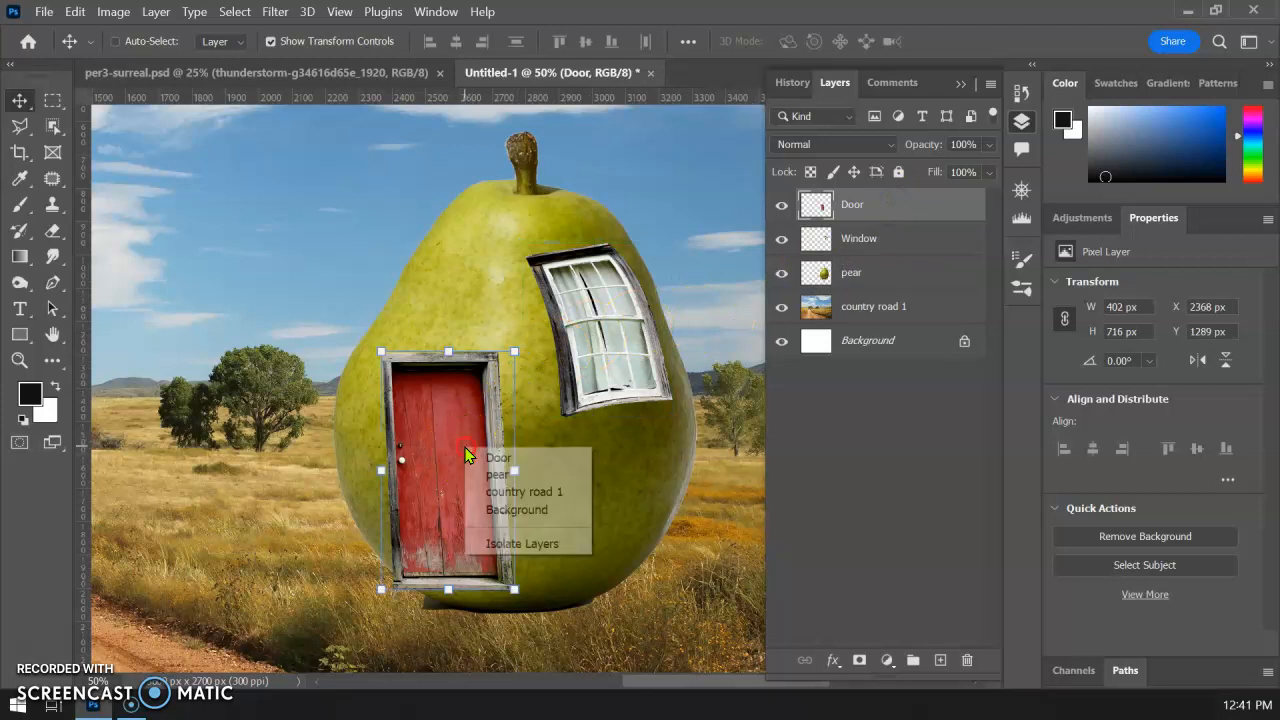
click(531, 356)
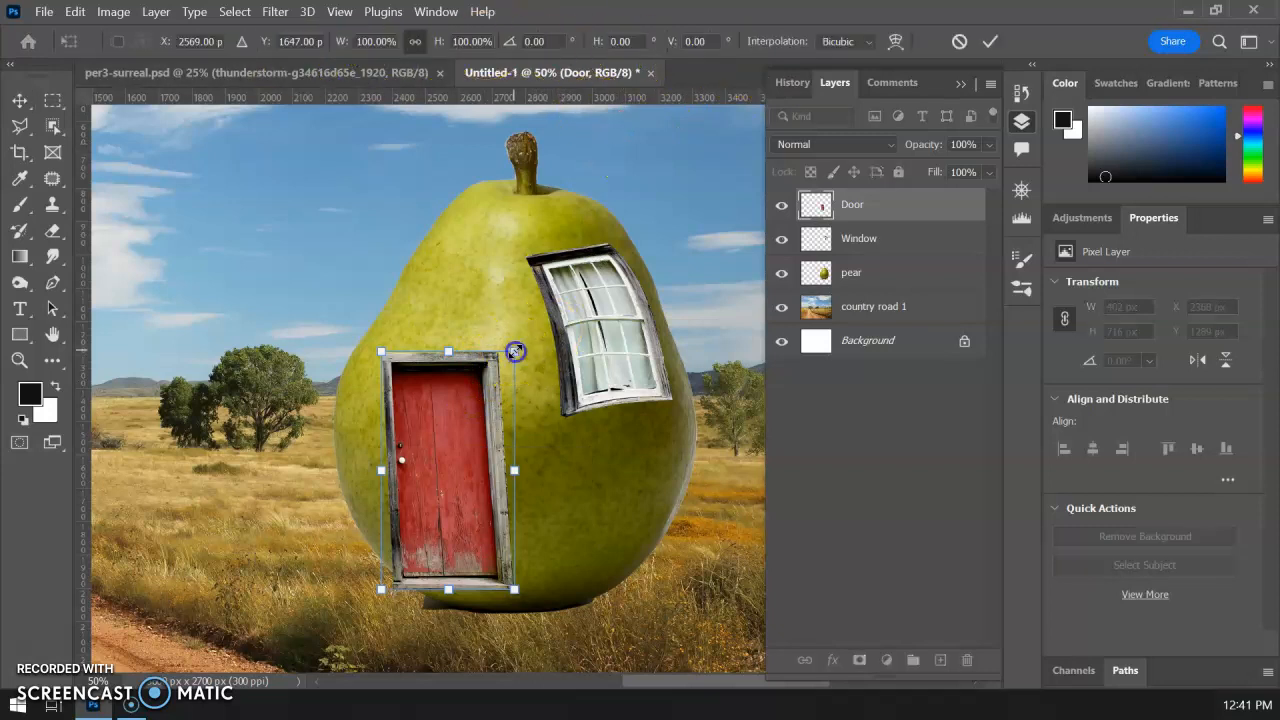
click(514, 351)
click(488, 446)
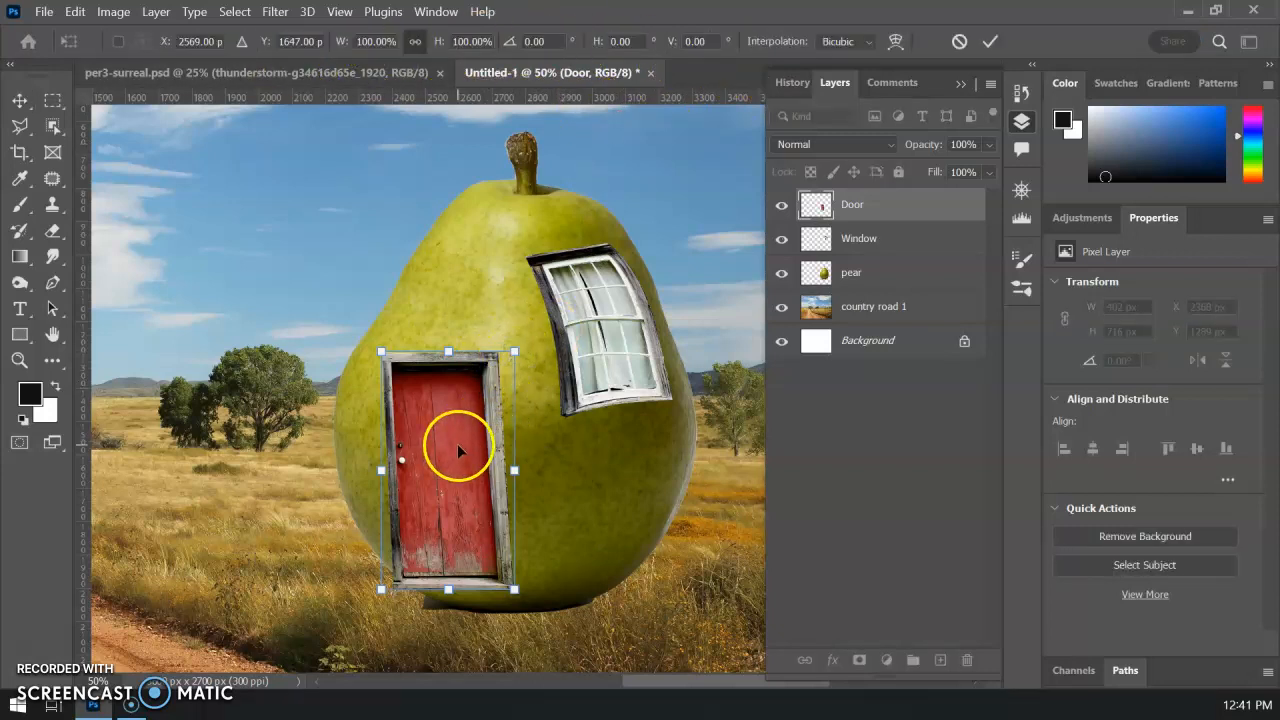
right_click(458, 451)
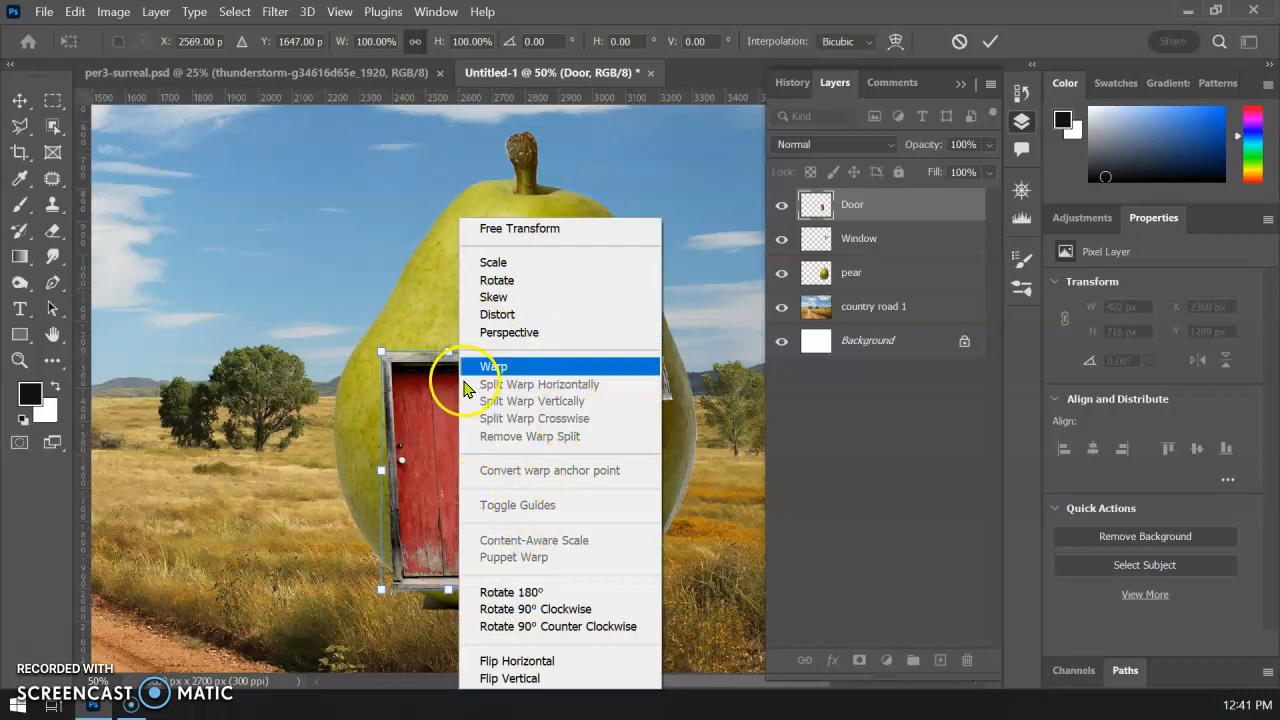
click(897, 43)
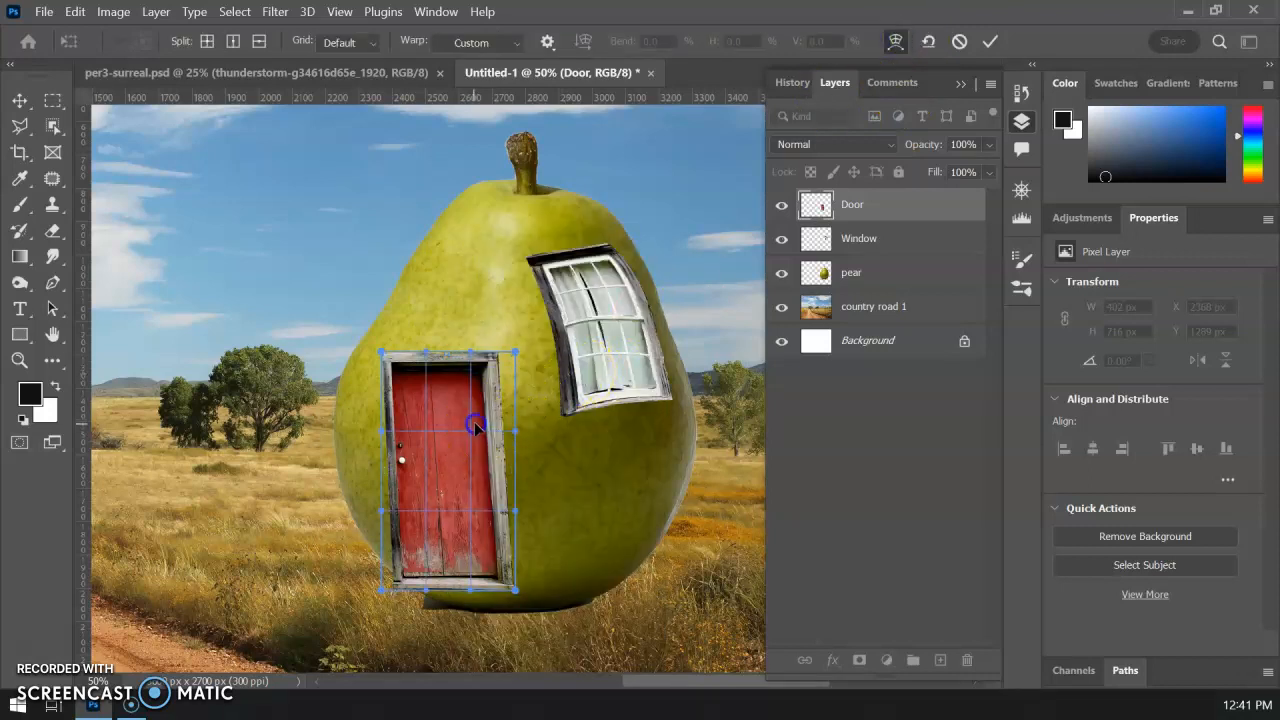
drag(515, 352, 533, 357)
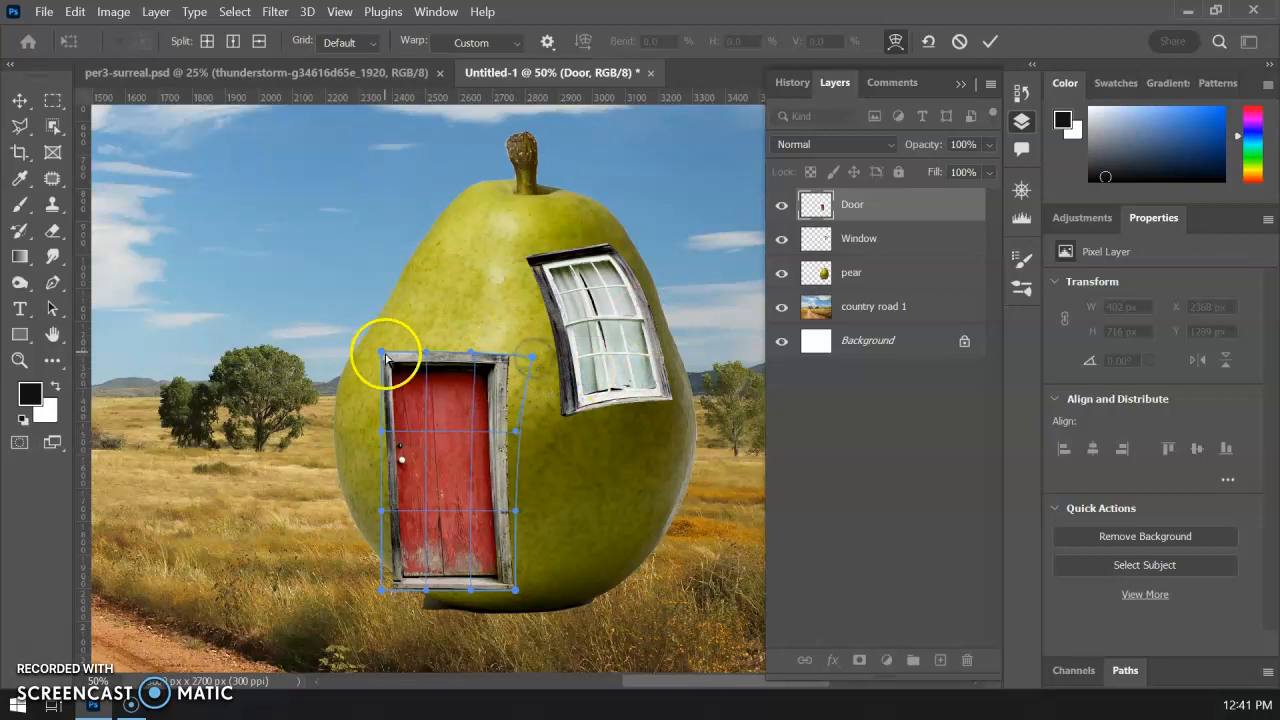
drag(384, 352, 406, 337)
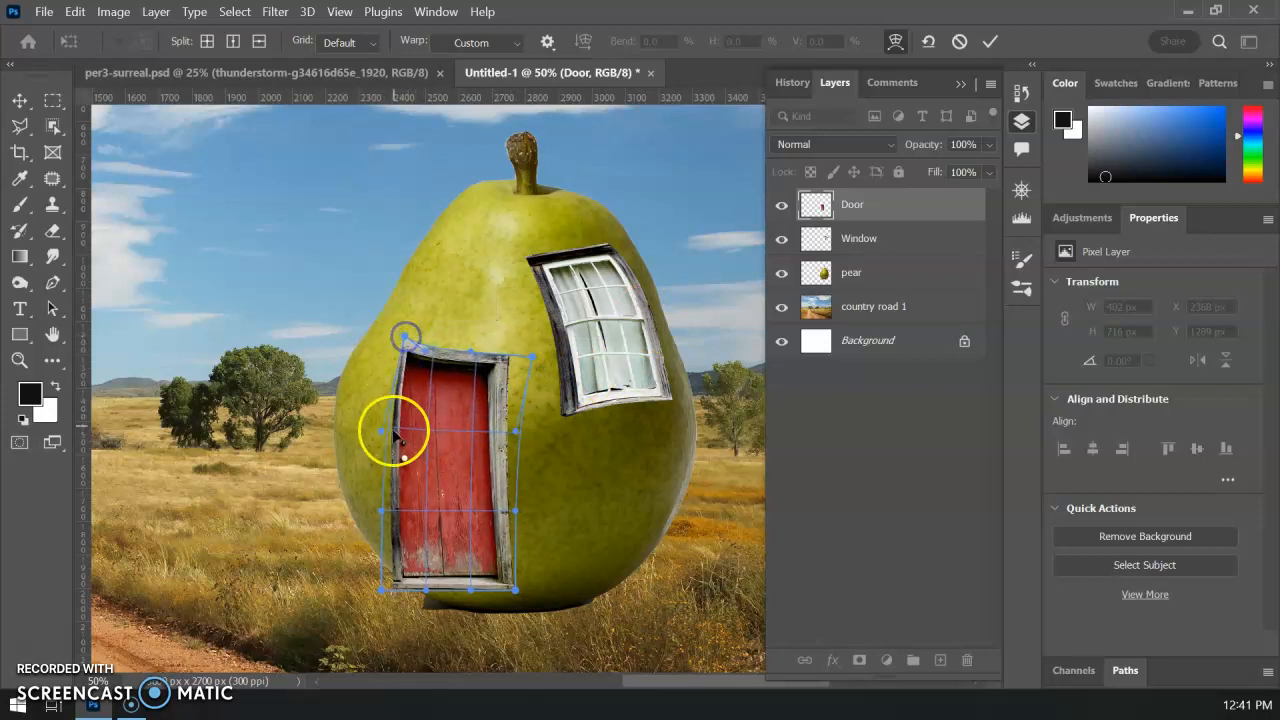
drag(384, 433, 352, 418)
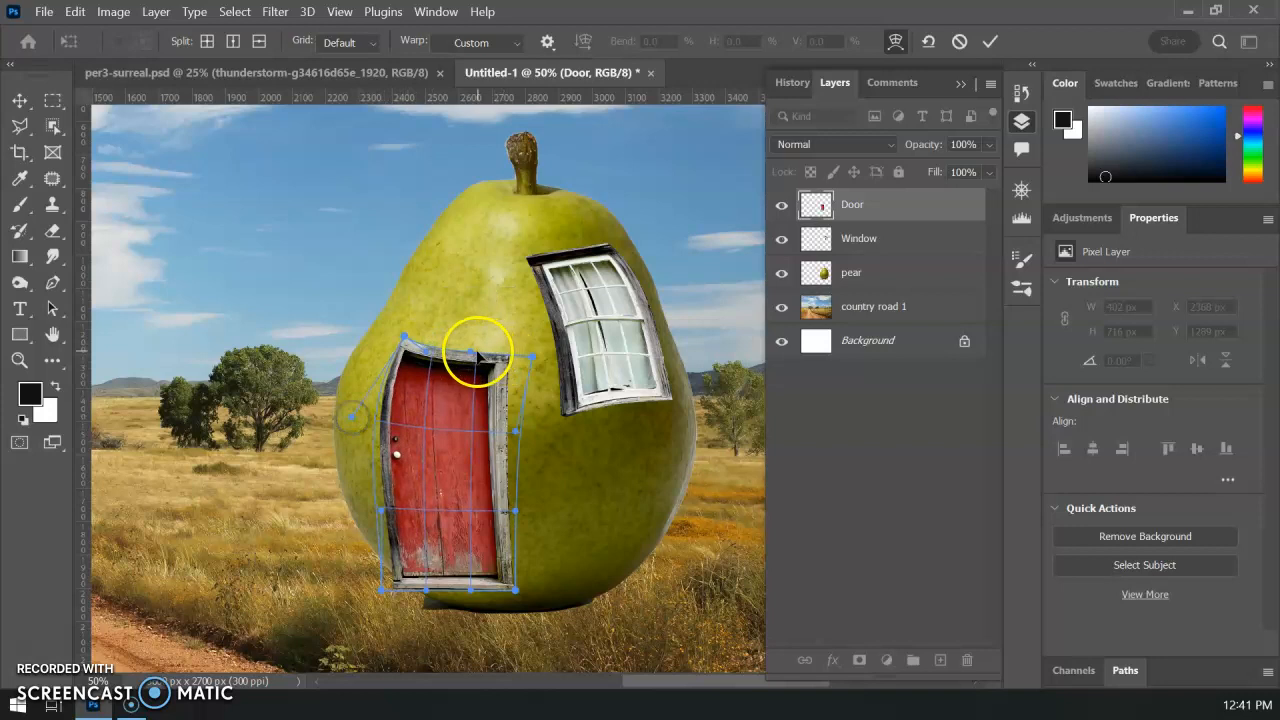
drag(474, 349, 472, 341)
Round the door's bottom corners, pull its right side inward and apply the warp
drag(404, 448, 407, 446)
drag(378, 589, 386, 563)
click(503, 594)
drag(519, 583, 521, 578)
mouse_move(447, 515)
mouse_down()
mouse_move(463, 424)
mouse_move(503, 429)
mouse_up()
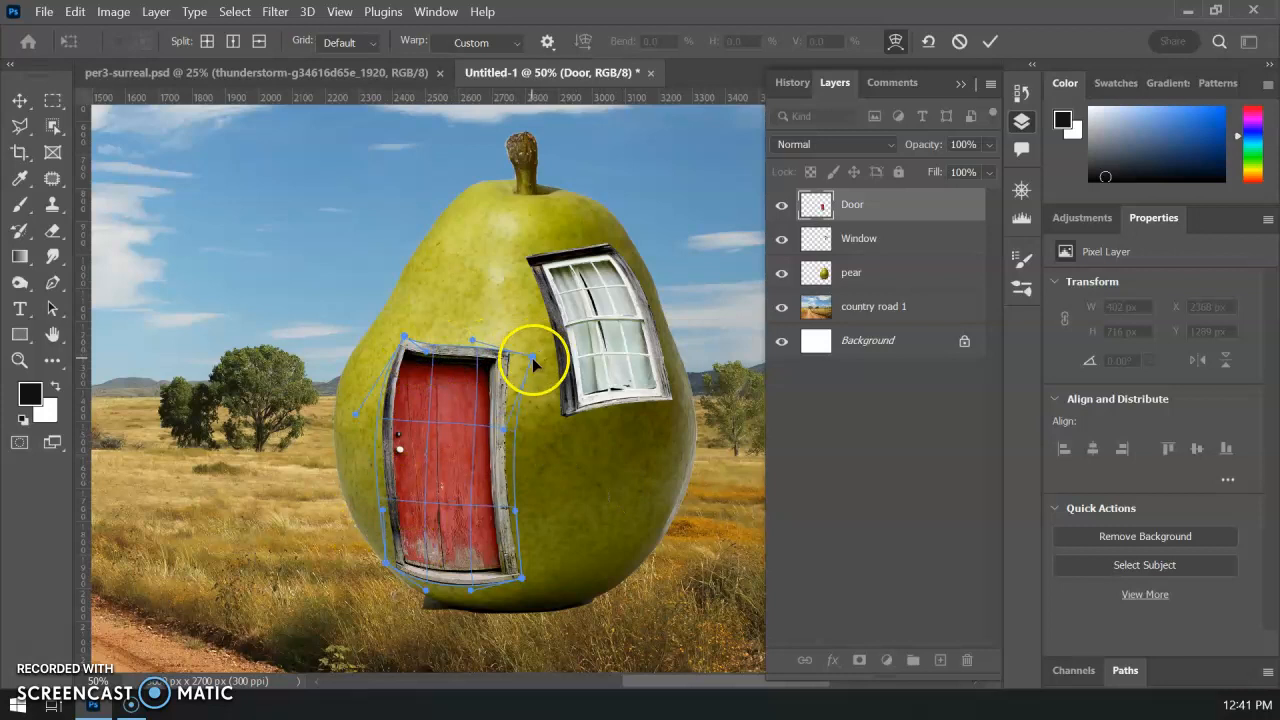
key(Return)
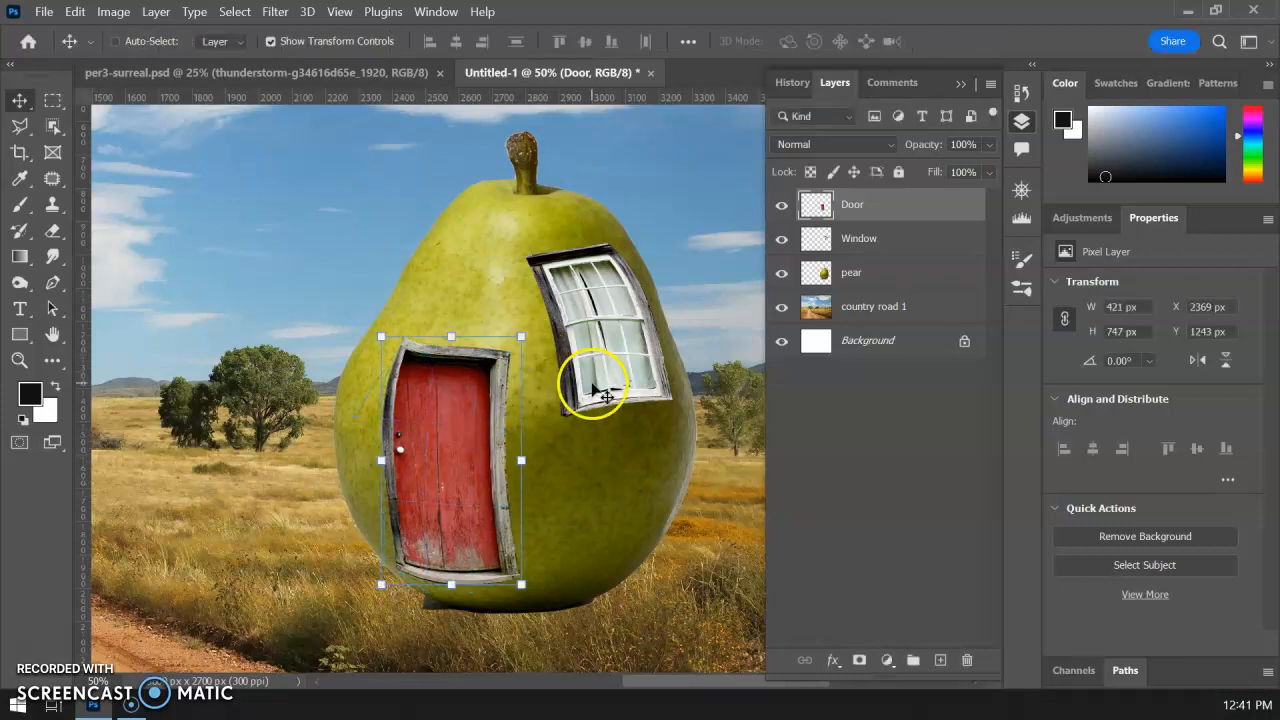
Group the Door, Window and pear layers, name the group "pear house", and check it by toggling its visibility
click(876, 290)
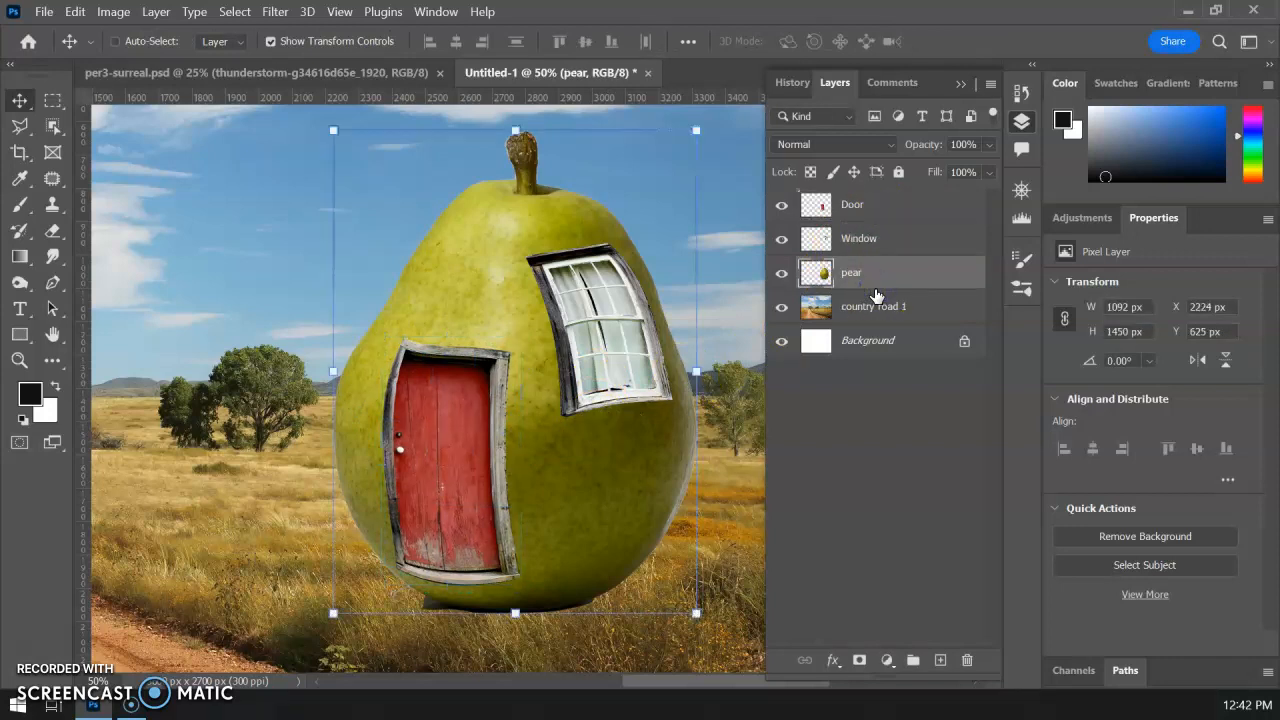
click(881, 207)
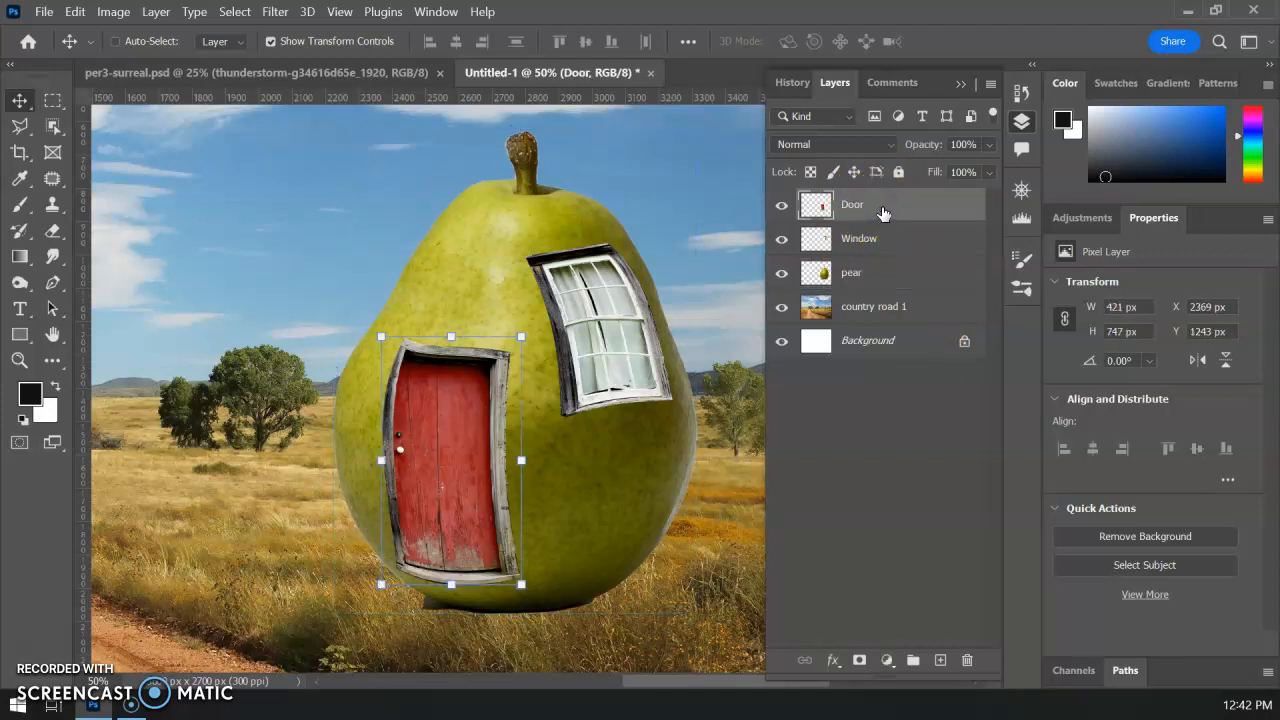
shift+click(877, 276)
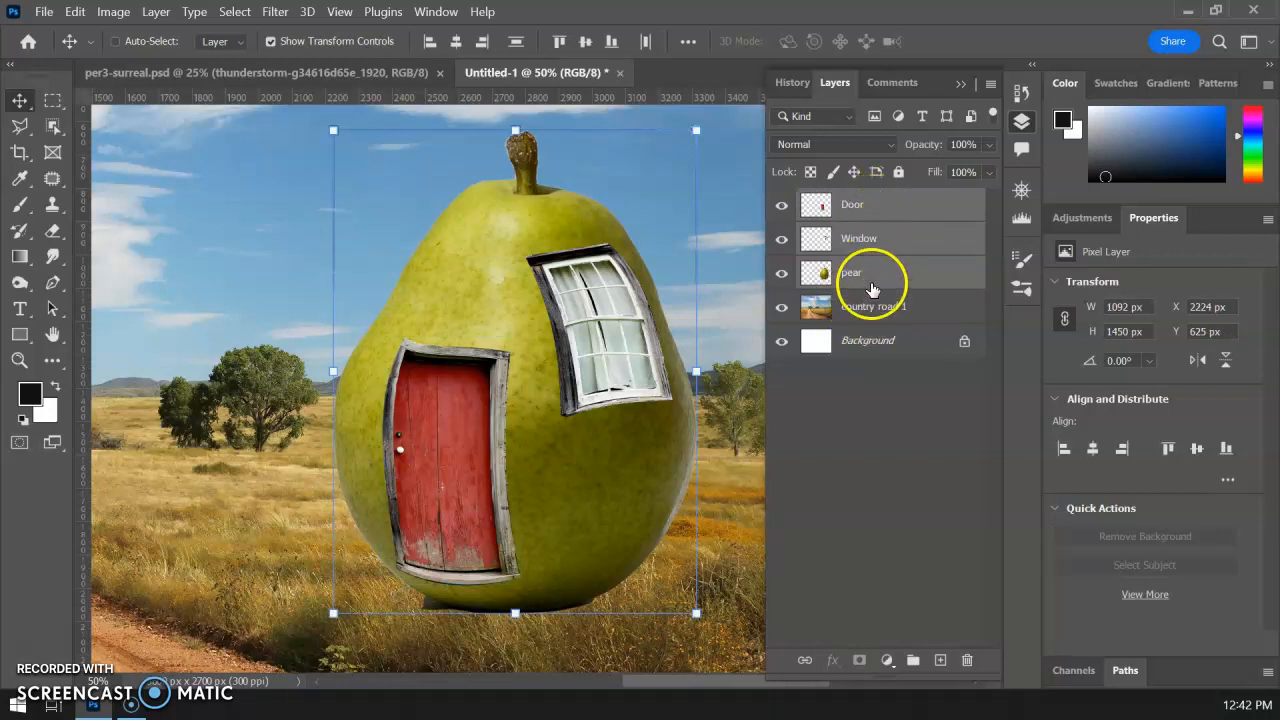
click(913, 662)
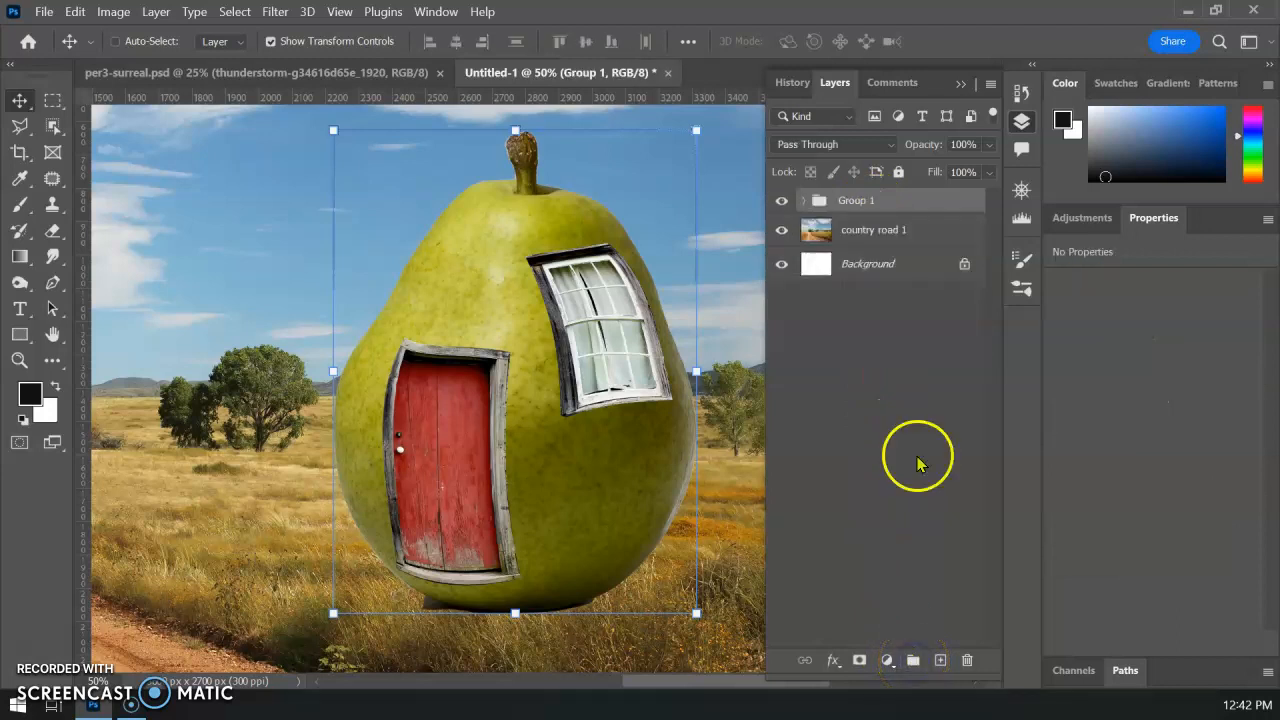
click(929, 240)
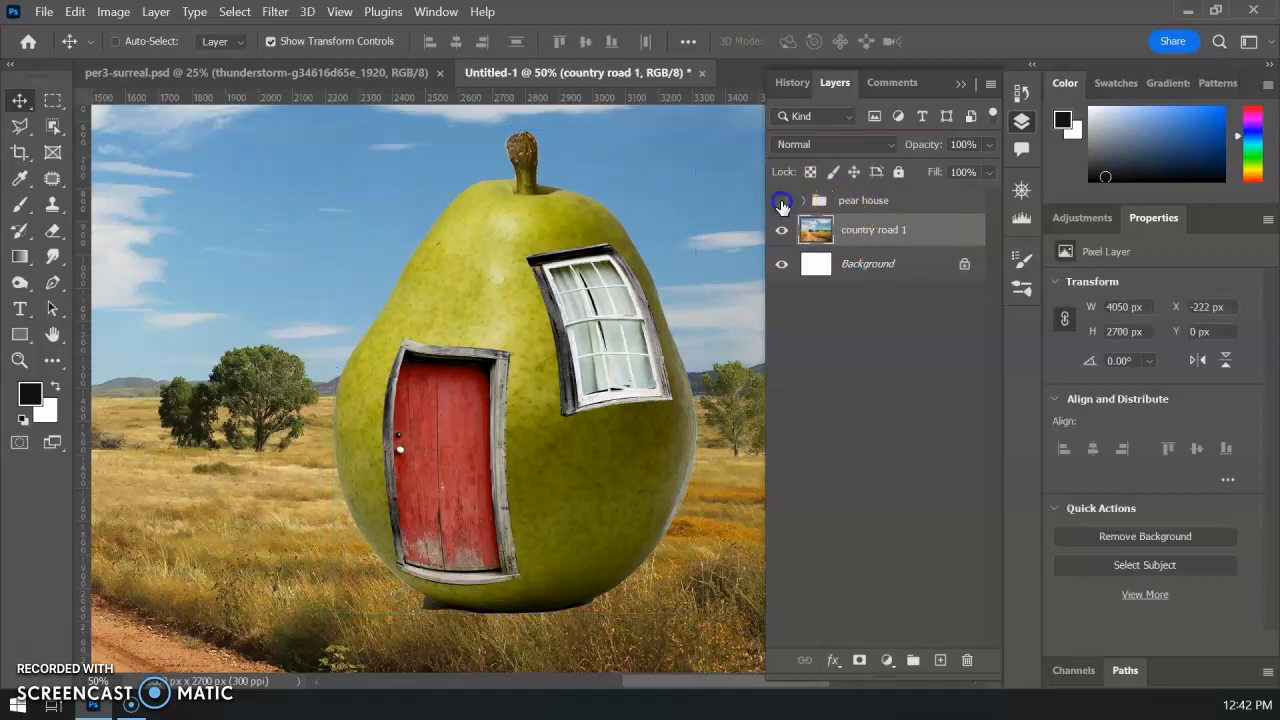
click(781, 203)
click(782, 204)
Move the pear house group slightly to the right and scale it down to about 96%
key(ctrl+minus)
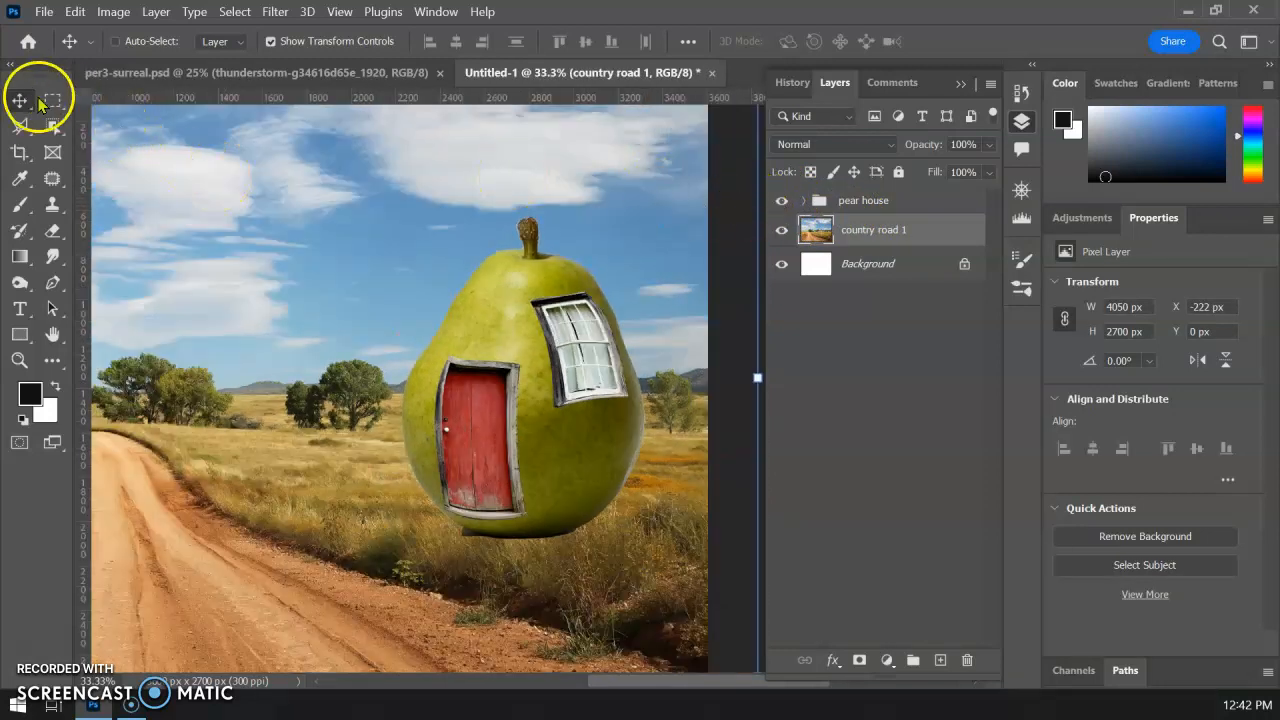
click(858, 203)
mouse_move(511, 330)
mouse_down()
mouse_move(452, 312)
mouse_move(481, 398)
mouse_move(518, 333)
mouse_up()
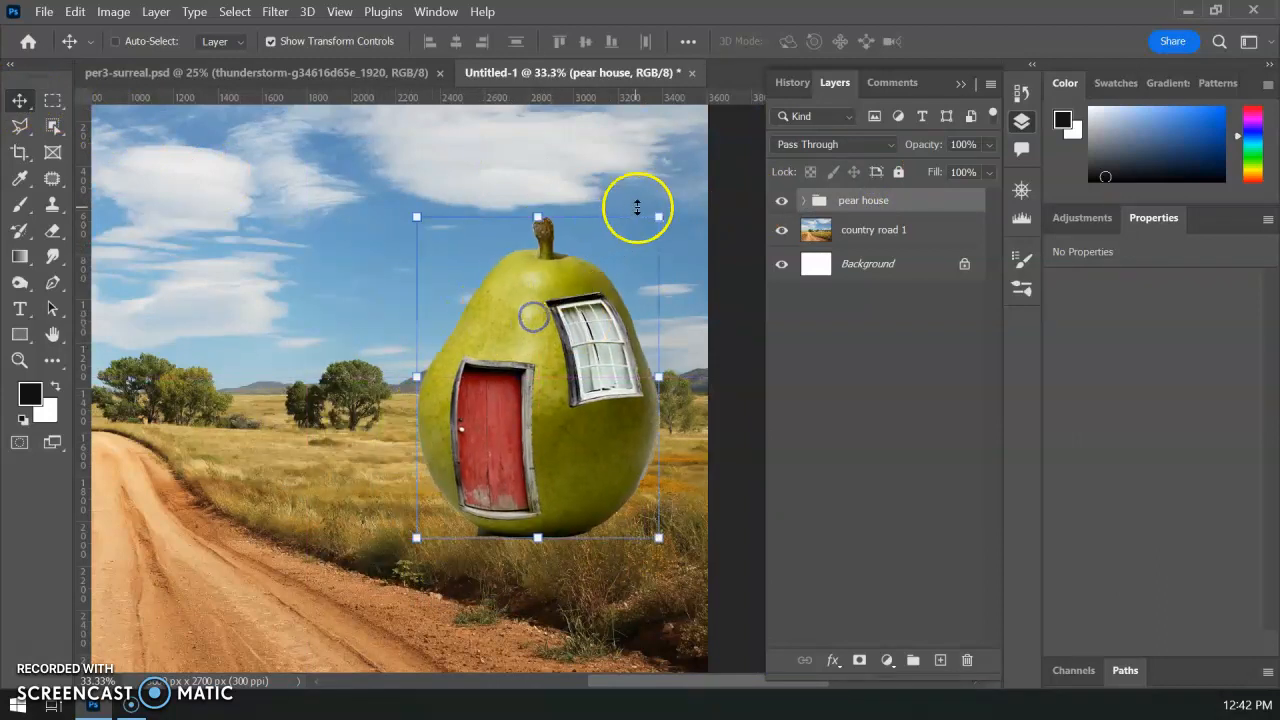
mouse_move(660, 217)
mouse_down()
mouse_move(700, 177)
mouse_move(669, 183)
mouse_move(652, 228)
mouse_up()
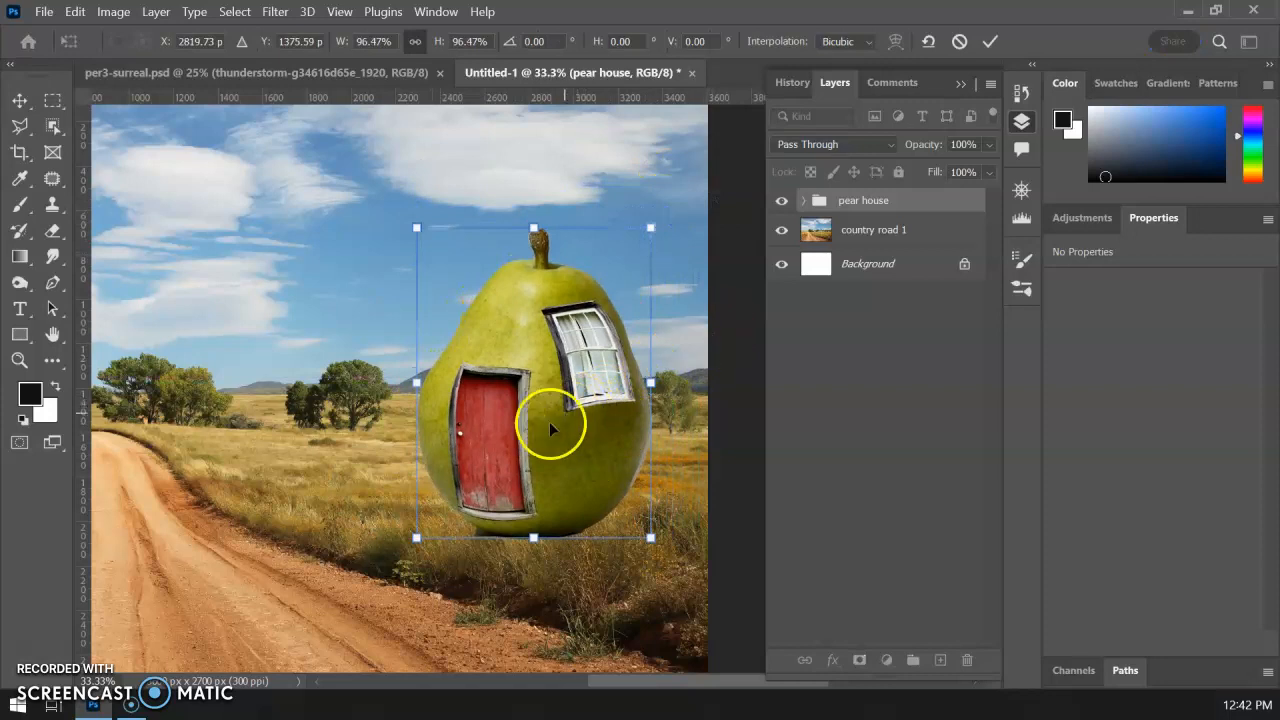
drag(545, 421, 382, 422)
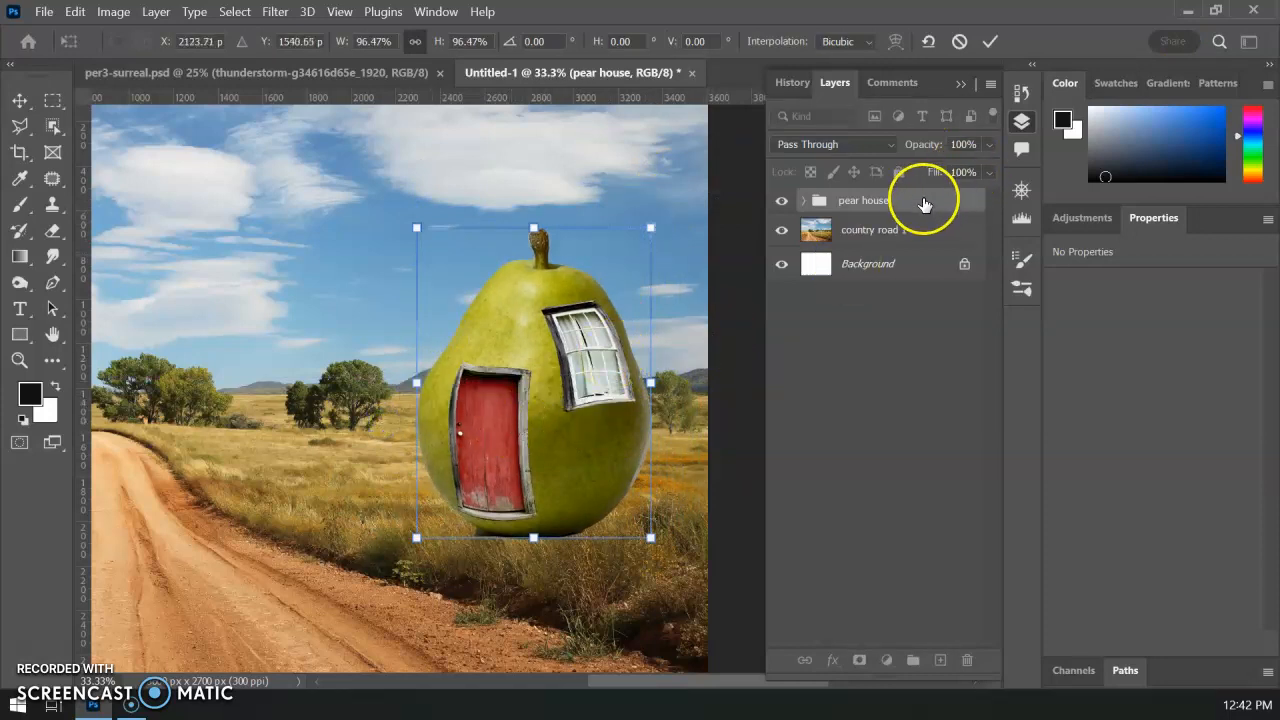
Duplicate the pear house group, placing the copy to the left of the original and beneath it in the layer order
drag(923, 206, 947, 660)
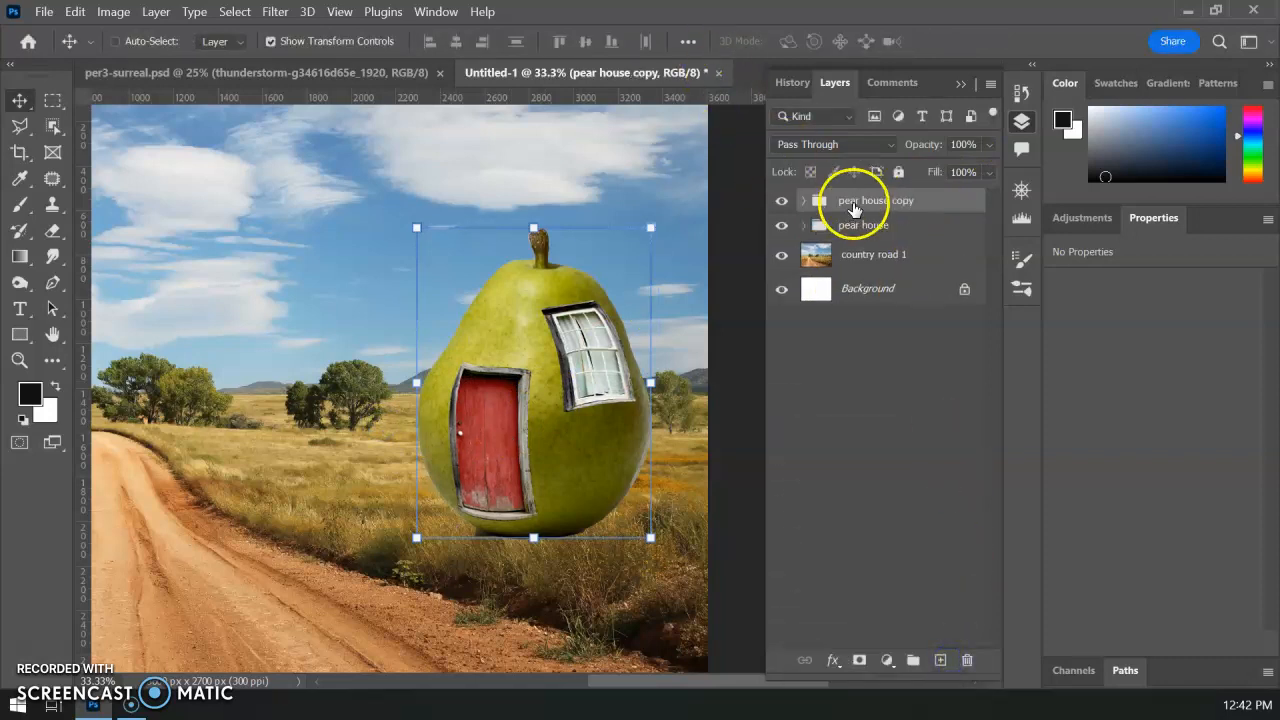
drag(541, 365, 343, 369)
drag(871, 200, 871, 236)
Scale the pear house copy down to about 81% and place it up and to the left, behind the original pear
drag(390, 348, 480, 330)
drag(537, 208, 494, 267)
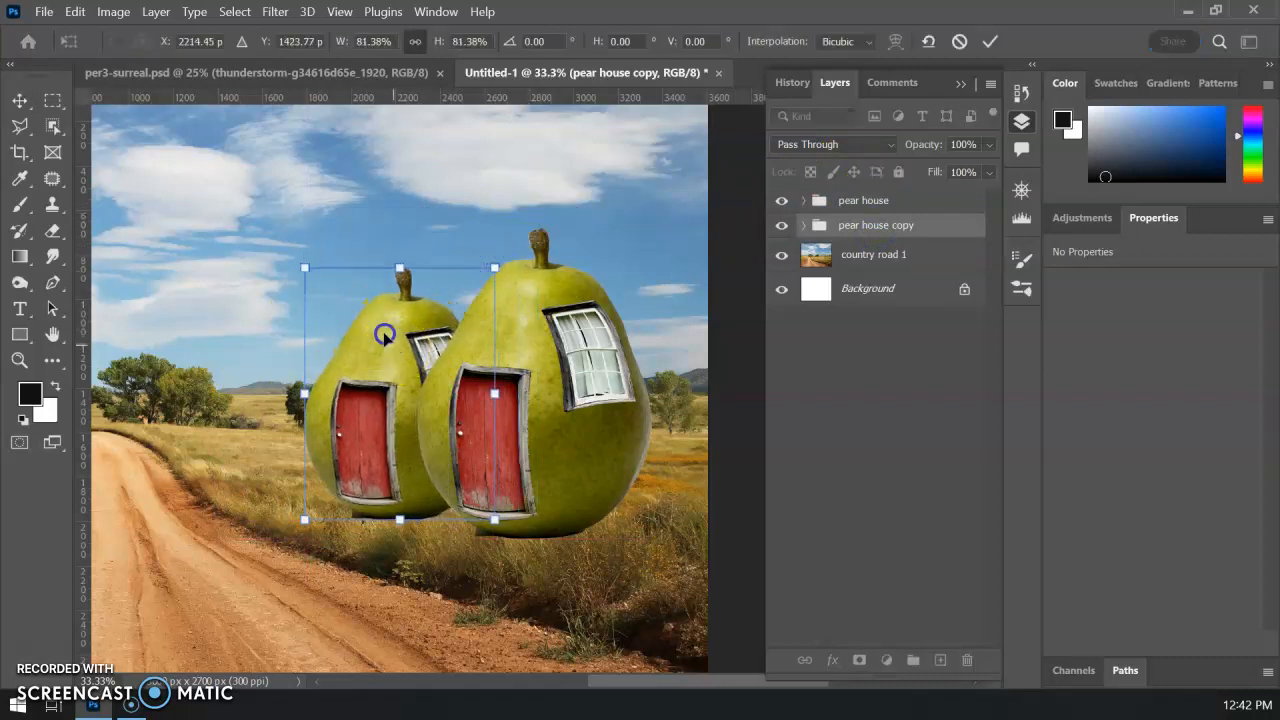
drag(395, 353, 357, 320)
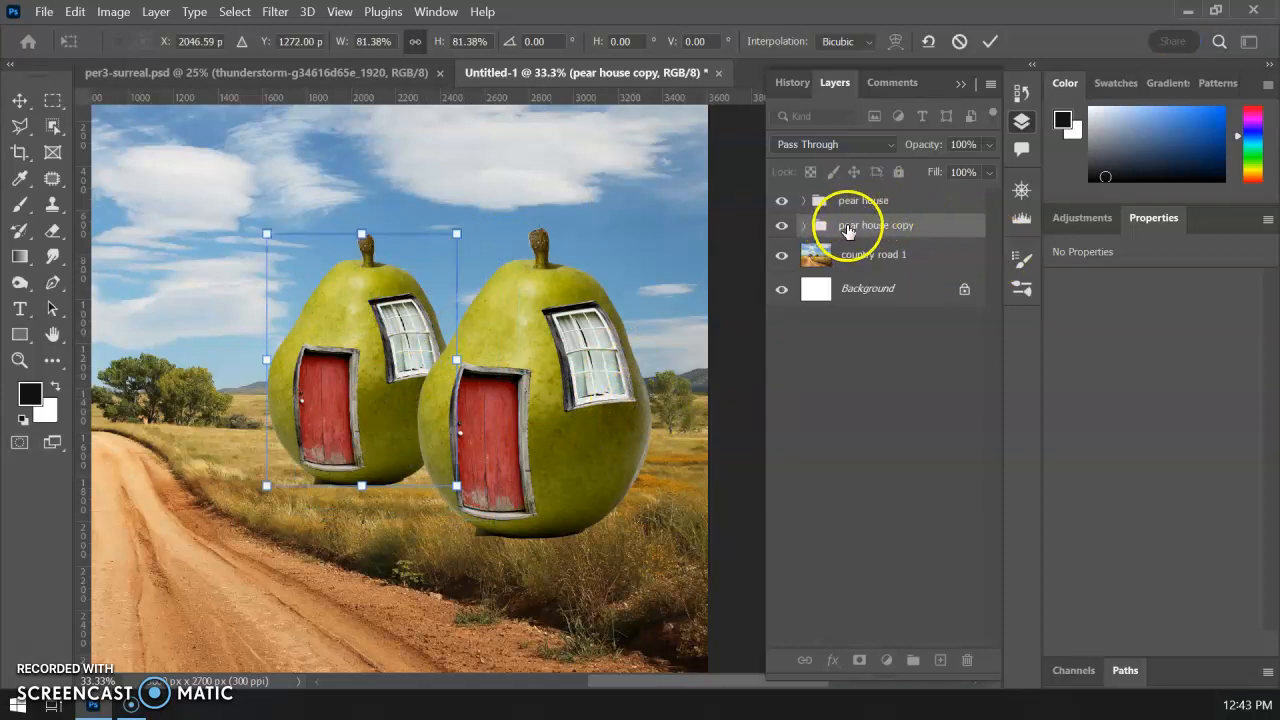
Delete the pear house copy group
drag(890, 235, 973, 663)
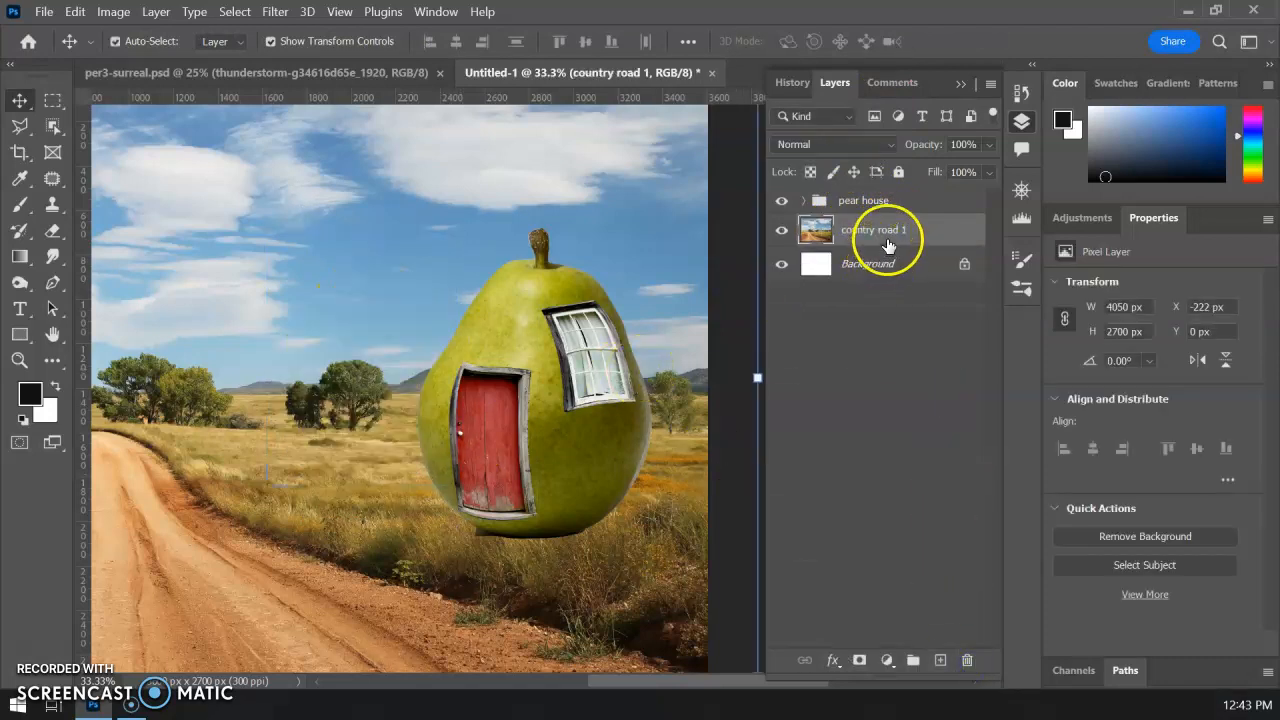
Try moving the country road 1 background slightly up and to the right behind the pear
key(ctrl+plus)
drag(571, 477, 528, 462)
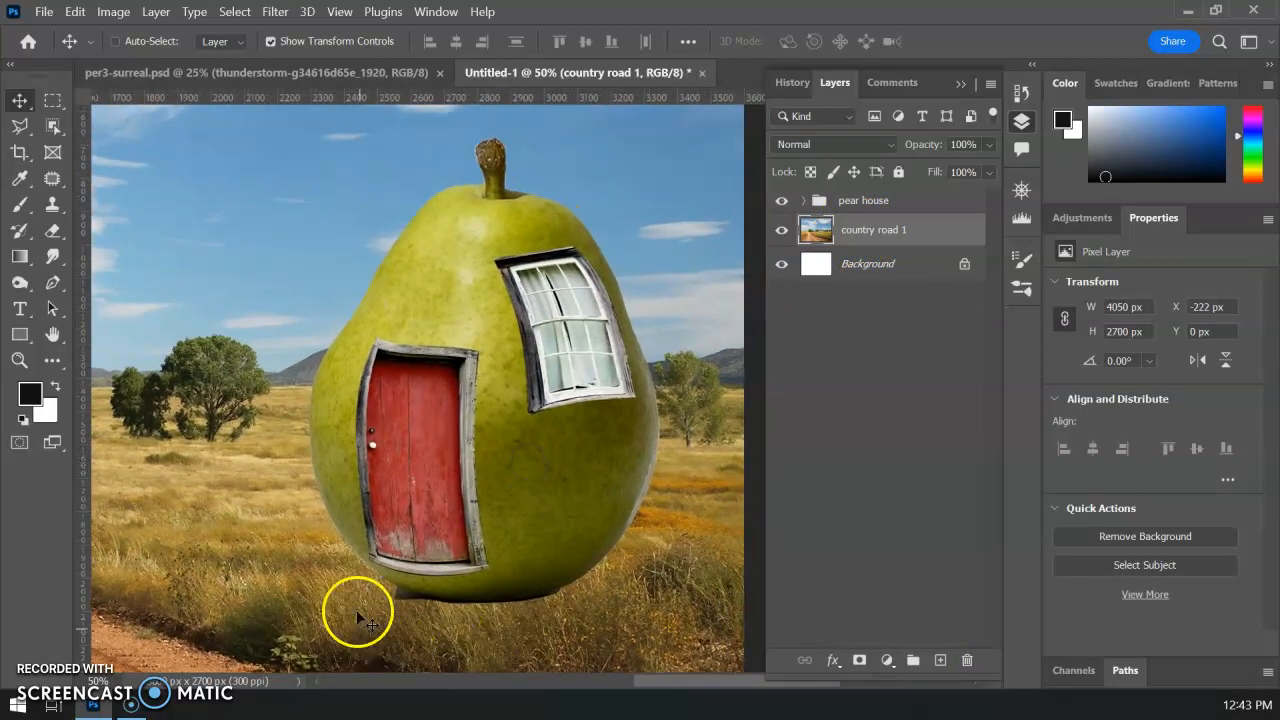
drag(552, 470, 570, 432)
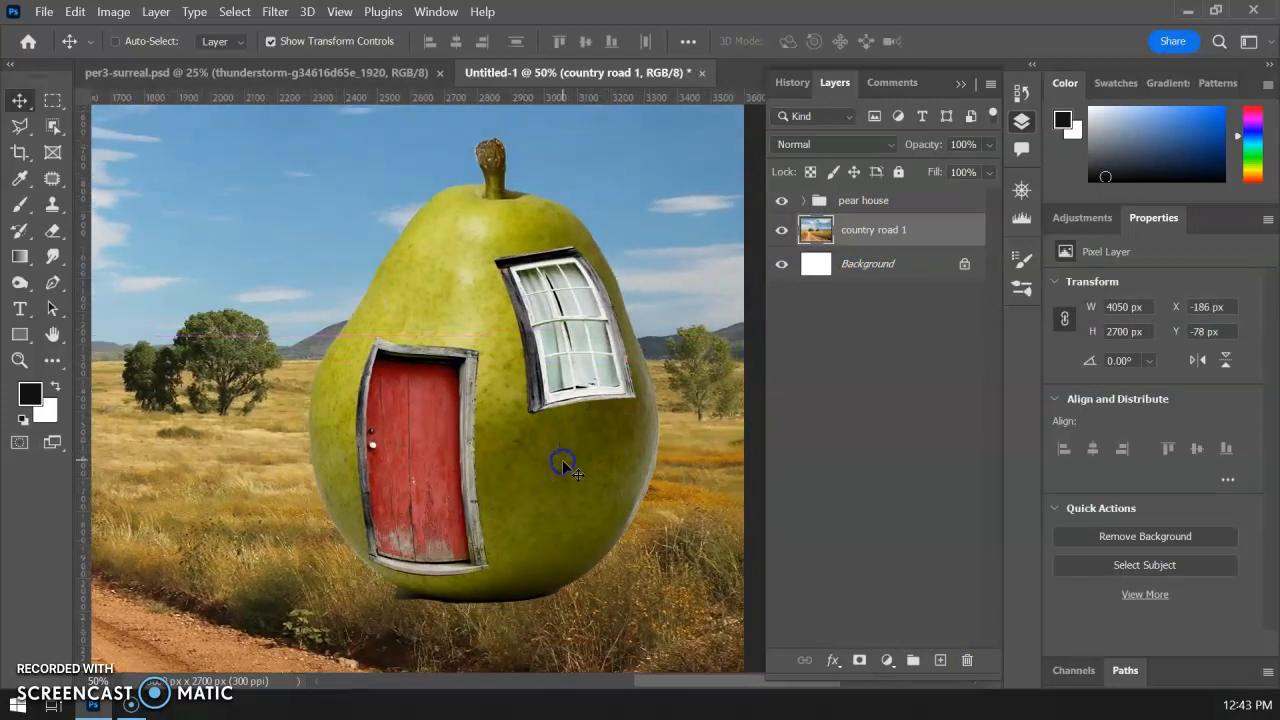
Add a layer mask to the whole pear house group and expand the group to show its layers
click(904, 200)
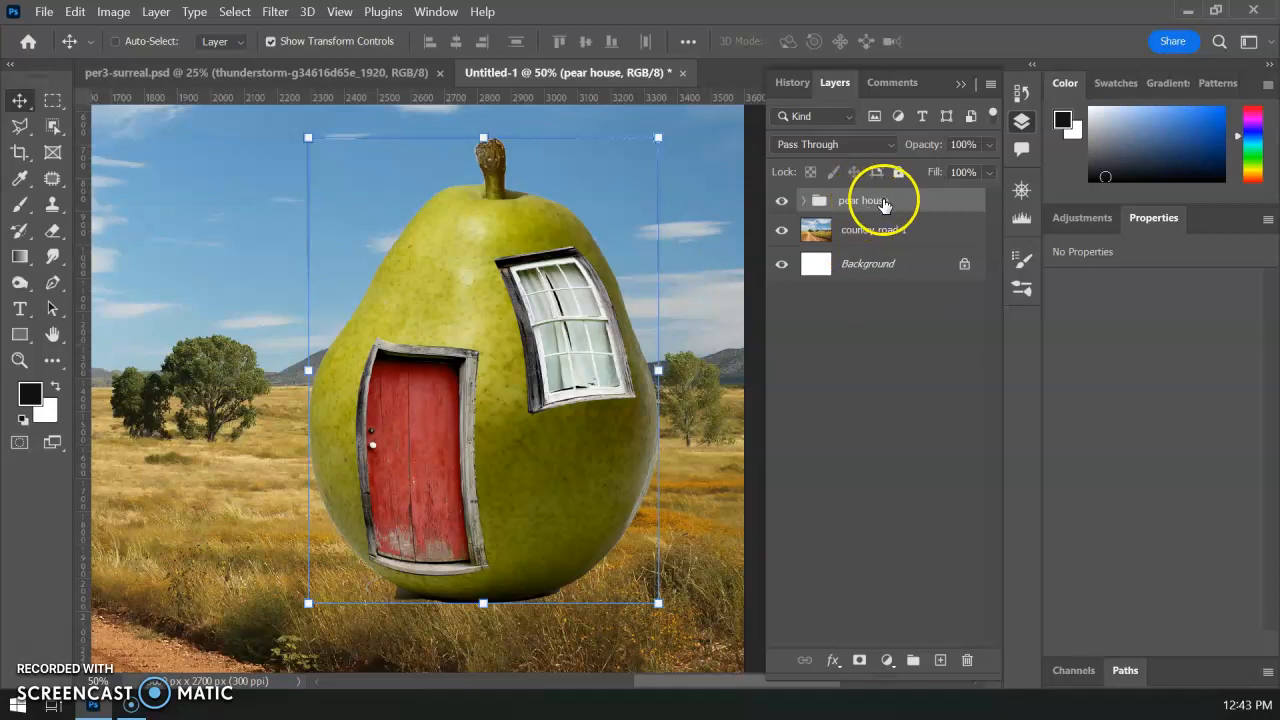
click(860, 660)
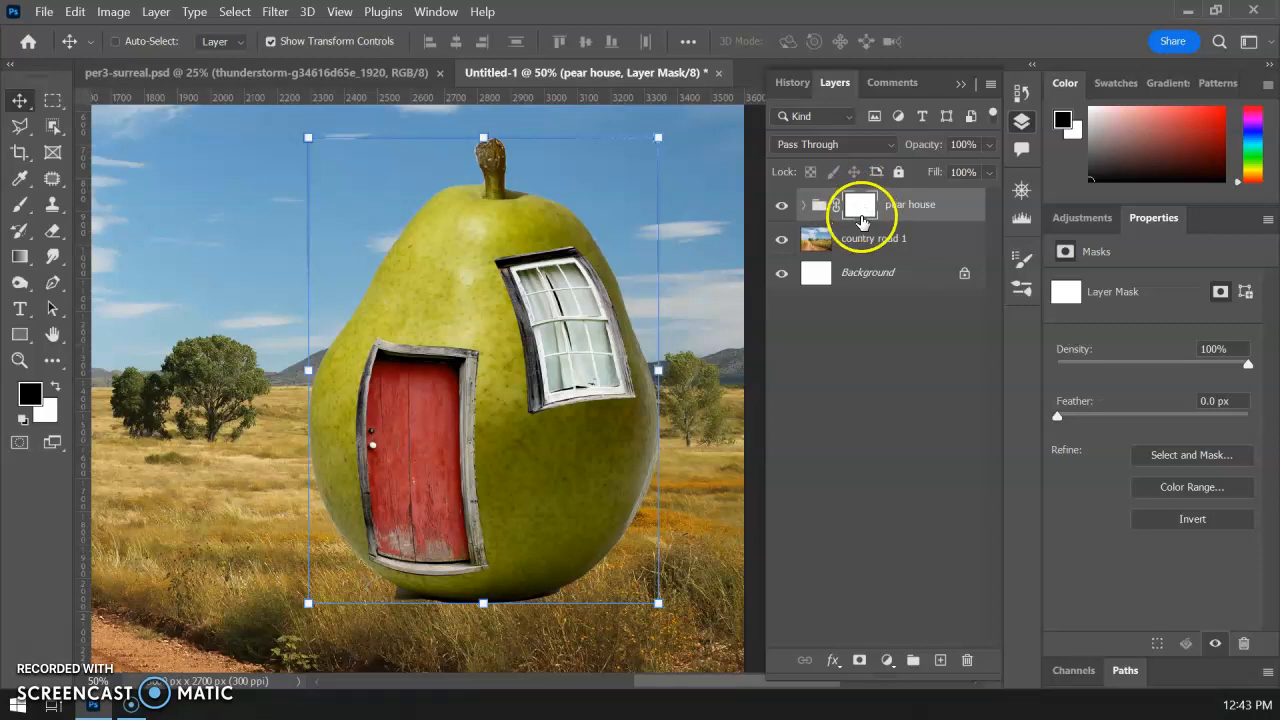
click(803, 205)
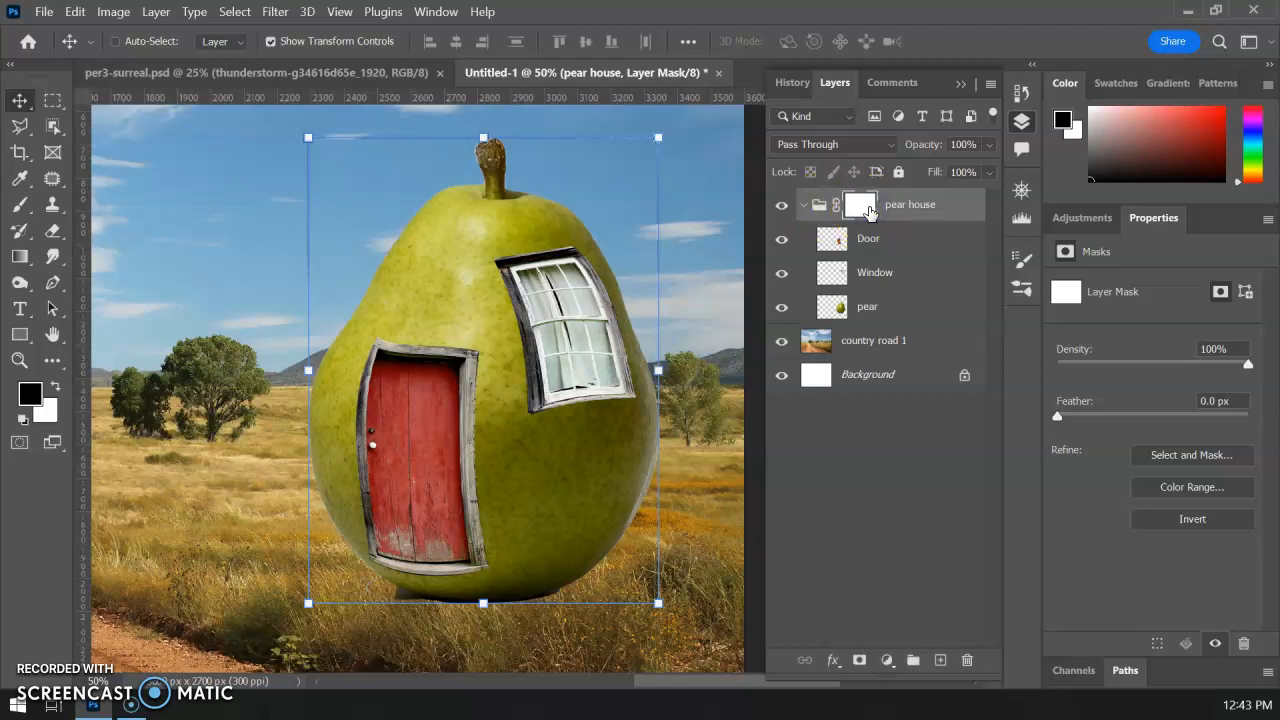
Choose the Brush tool with the Hard Round Pressure Size preset for painting on the mask
click(19, 204)
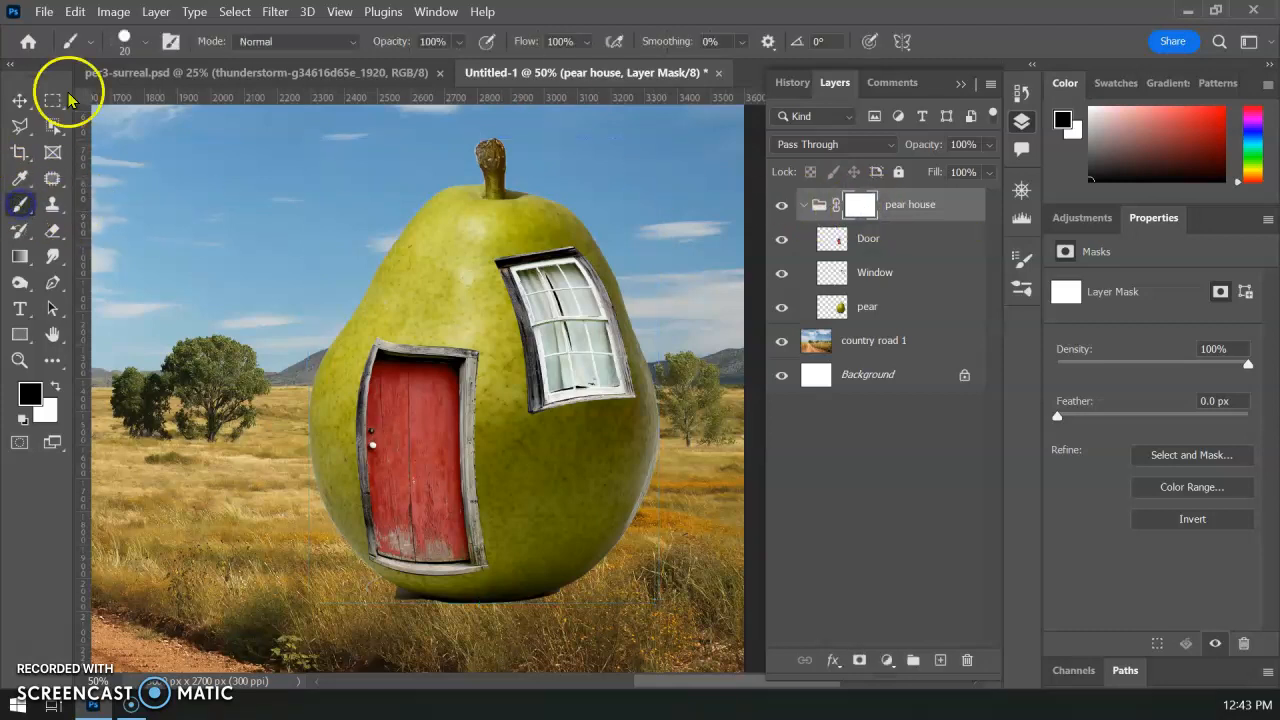
click(145, 44)
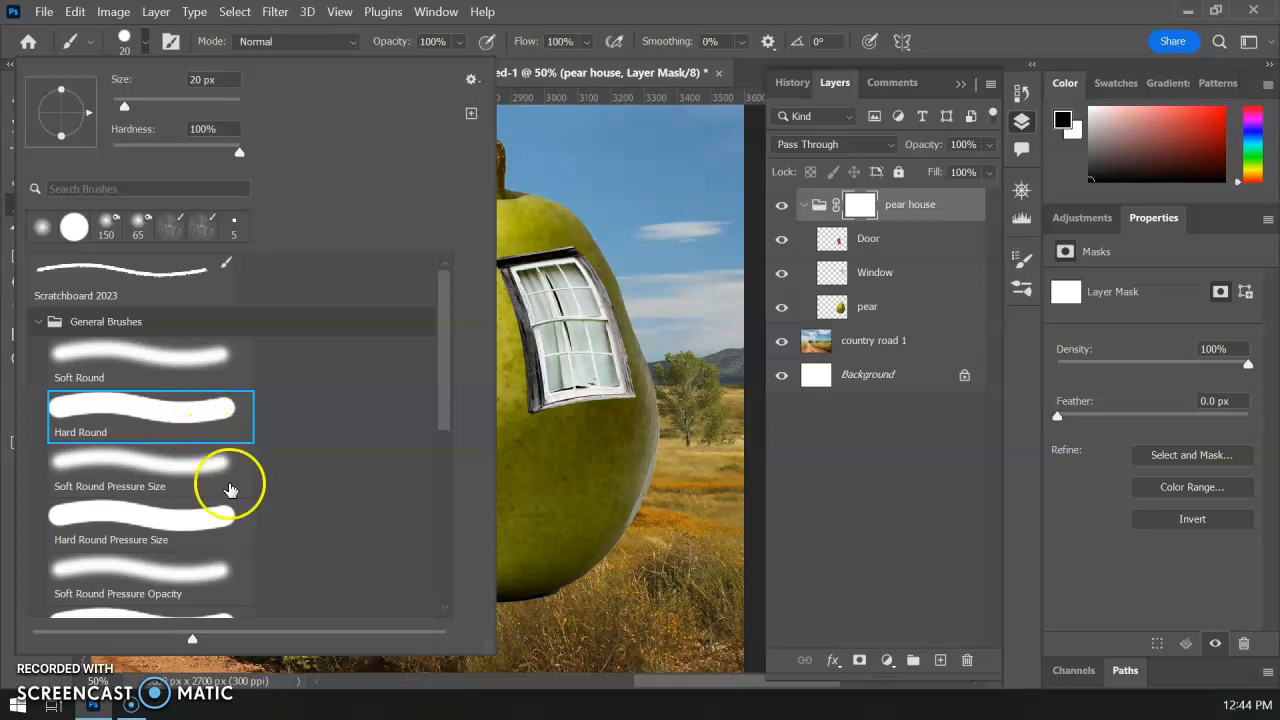
click(200, 522)
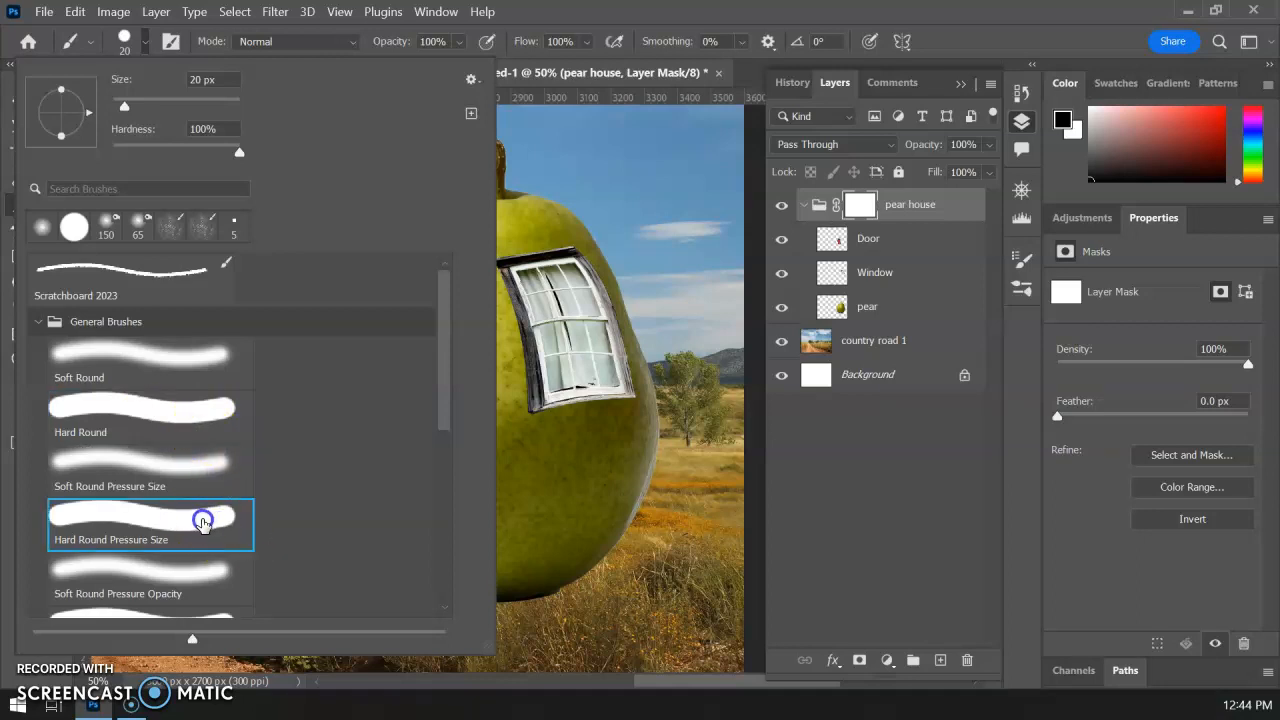
click(556, 607)
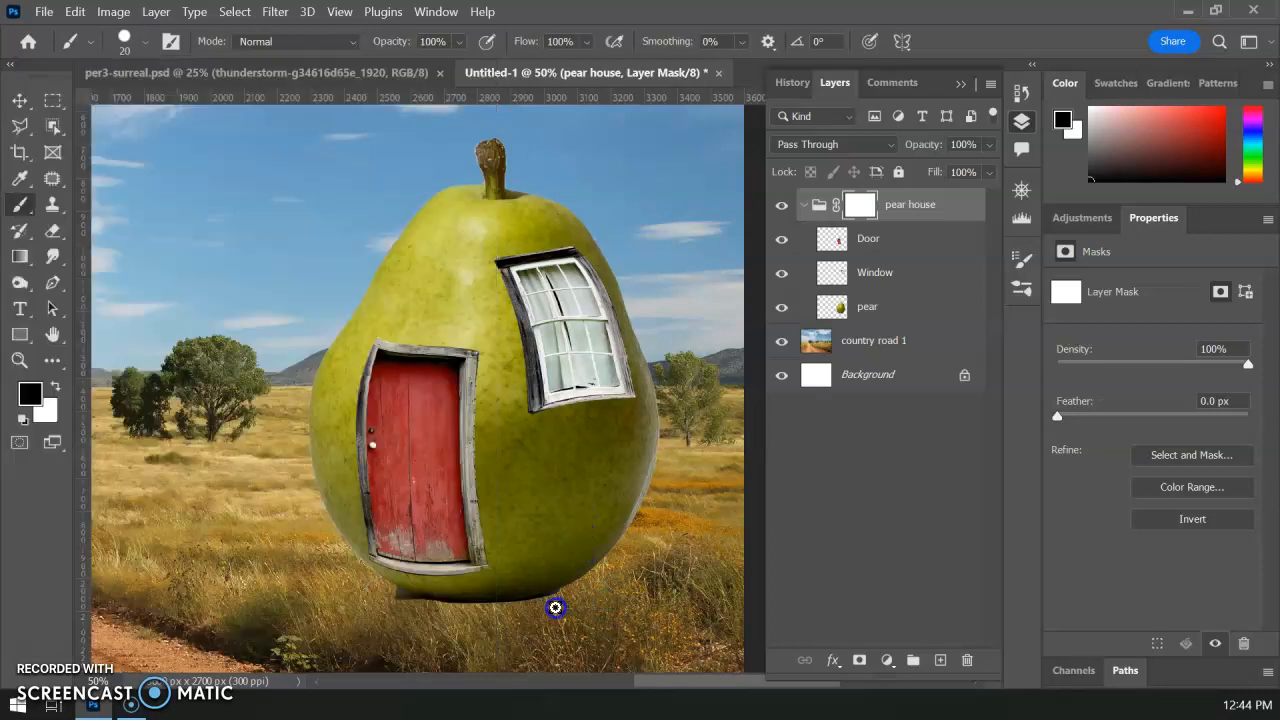
Paint short black grass-like strokes on the group's mask along the pear's bottom edge to blend it into the grass
scroll(505, 595, up, 2)
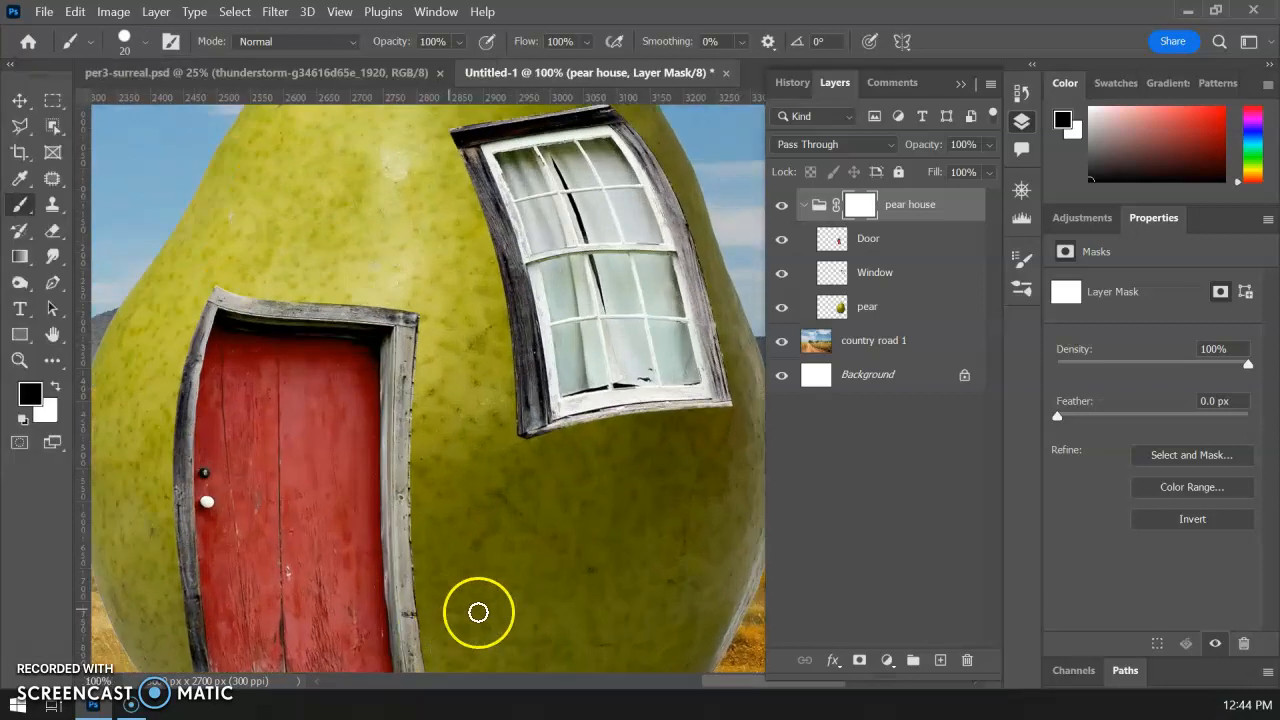
drag(506, 591, 461, 333)
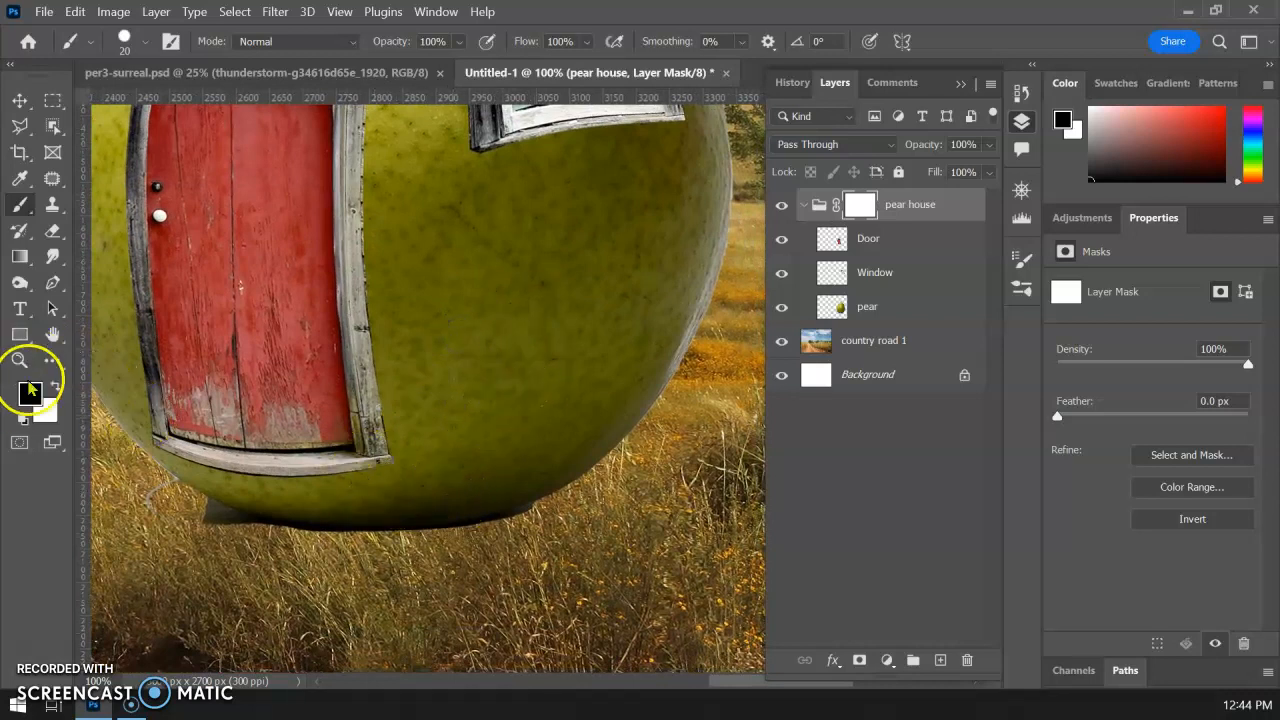
click(497, 517)
mouse_move(497, 517)
mouse_down()
mouse_move(521, 476)
mouse_move(529, 516)
mouse_move(542, 462)
mouse_move(563, 502)
mouse_move(570, 463)
mouse_move(553, 510)
mouse_move(508, 483)
mouse_move(483, 533)
mouse_move(473, 485)
mouse_move(454, 554)
mouse_move(430, 481)
mouse_move(417, 553)
mouse_move(405, 490)
mouse_move(381, 551)
mouse_move(369, 491)
mouse_move(338, 526)
mouse_up()
mouse_move(223, 514)
mouse_down()
mouse_move(198, 493)
mouse_move(133, 518)
mouse_move(166, 479)
mouse_move(185, 511)
mouse_move(243, 485)
mouse_move(267, 528)
mouse_move(303, 538)
mouse_move(319, 503)
mouse_move(338, 541)
mouse_move(385, 538)
mouse_move(413, 500)
mouse_move(457, 527)
mouse_move(539, 460)
mouse_move(630, 460)
mouse_move(607, 439)
mouse_move(627, 466)
mouse_move(631, 434)
mouse_move(609, 468)
mouse_move(513, 507)
mouse_move(465, 493)
mouse_move(375, 500)
mouse_move(369, 551)
mouse_move(294, 490)
mouse_move(229, 506)
mouse_up()
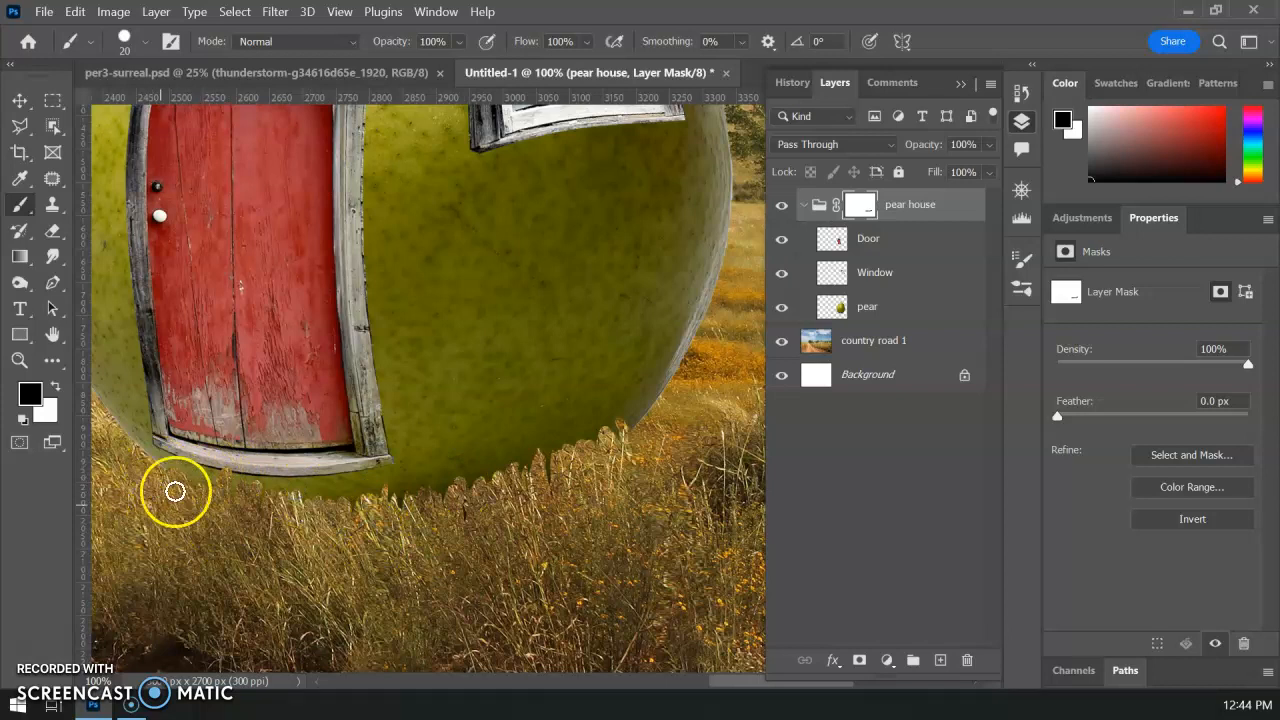
Paint a black stroke up into the pear on the mask, and restore the hidden area by painting over it in white
drag(554, 483, 553, 338)
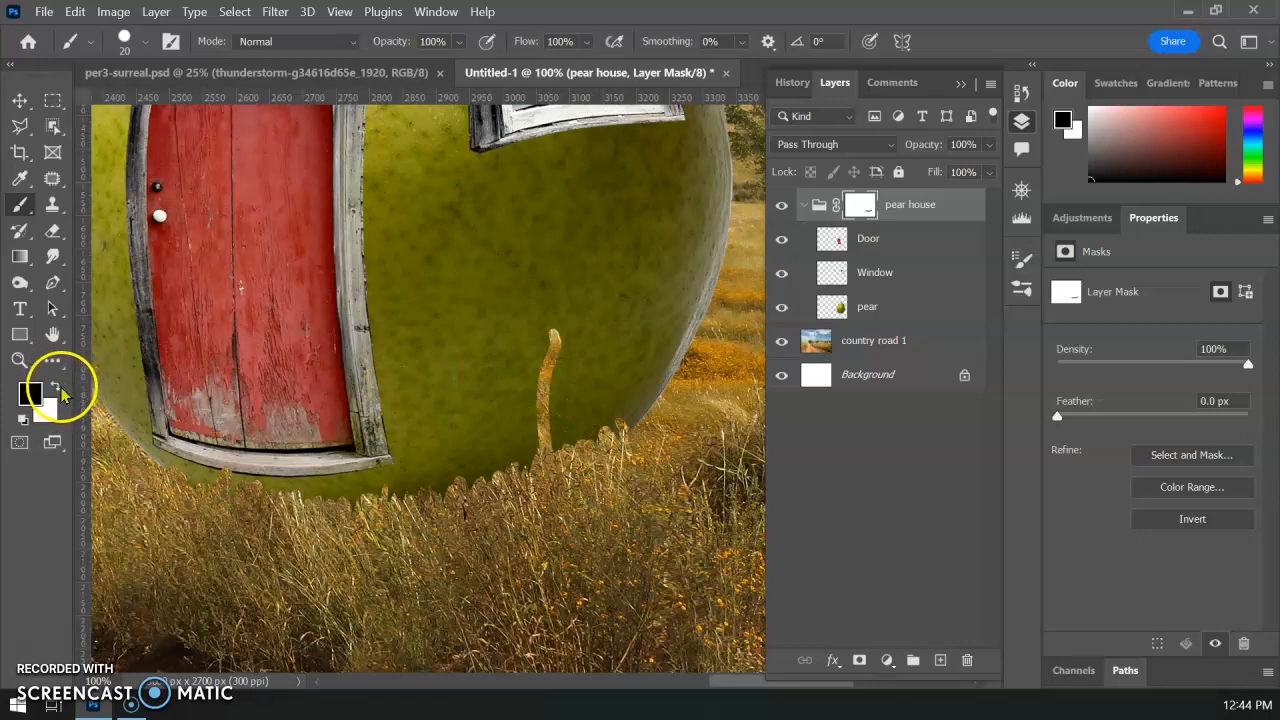
click(68, 389)
key(x)
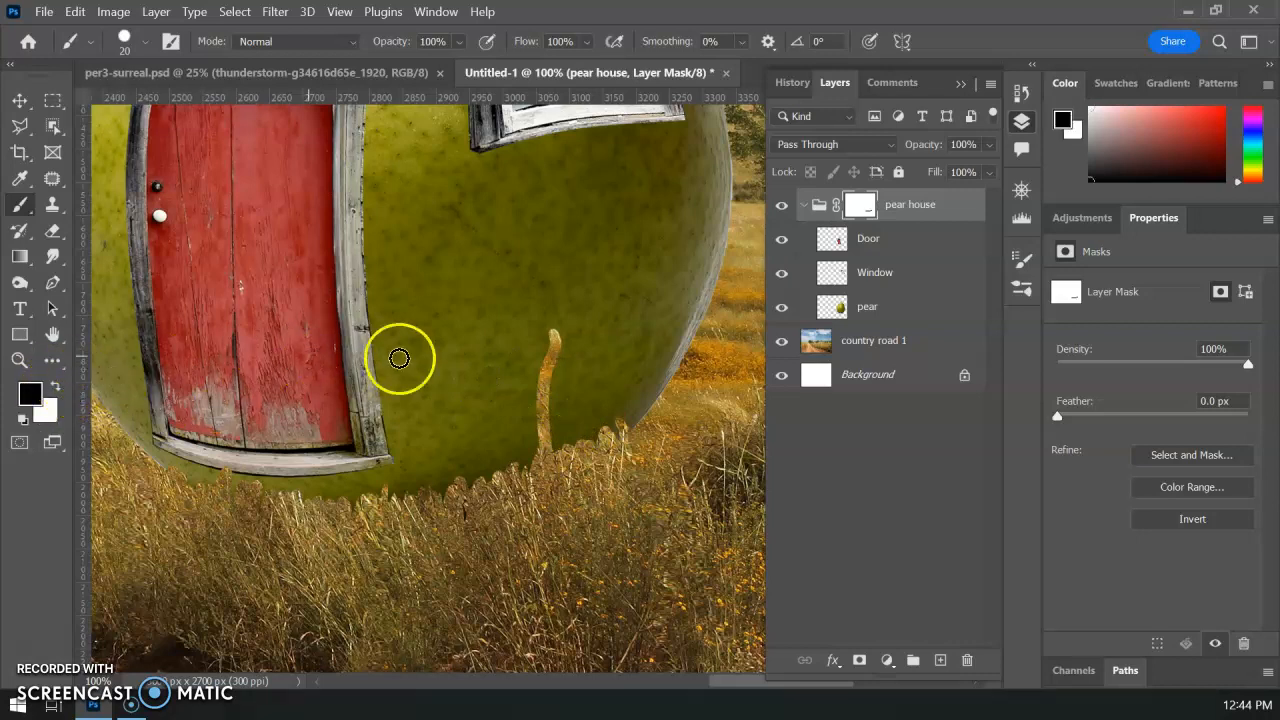
key(x)
key(x)
key(x)
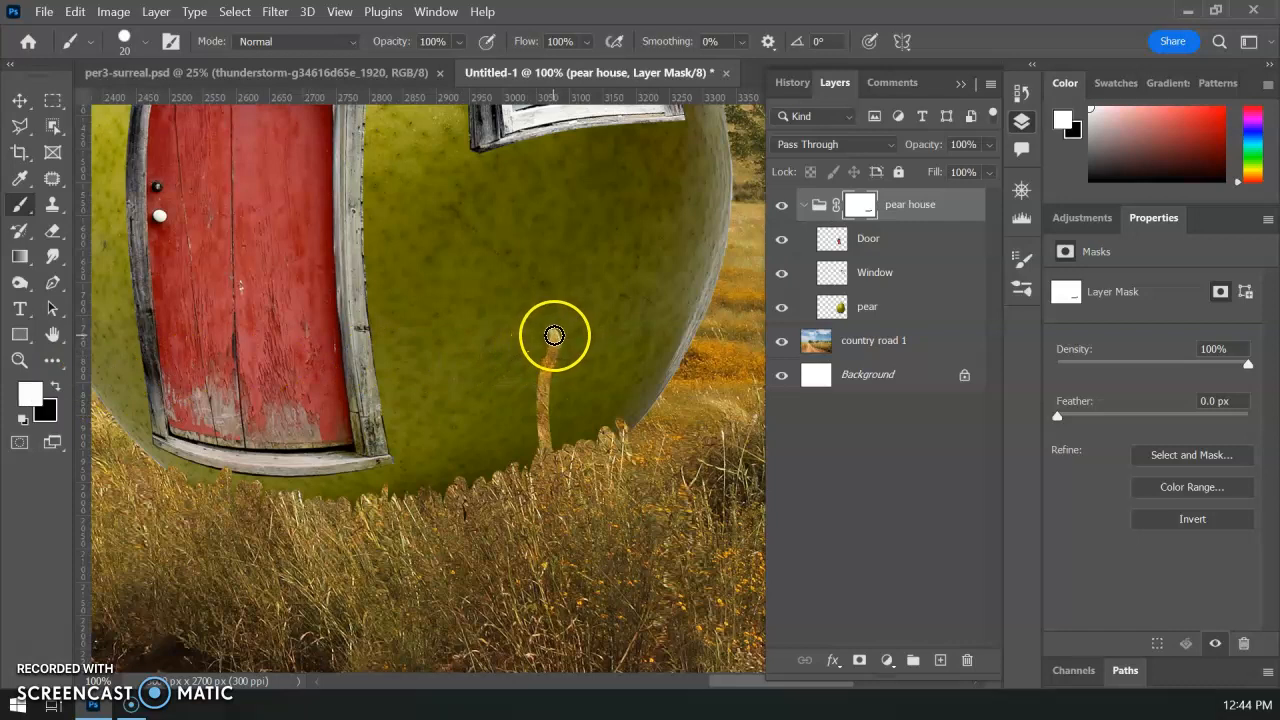
mouse_move(557, 331)
mouse_down()
mouse_move(543, 443)
mouse_move(549, 434)
mouse_up()
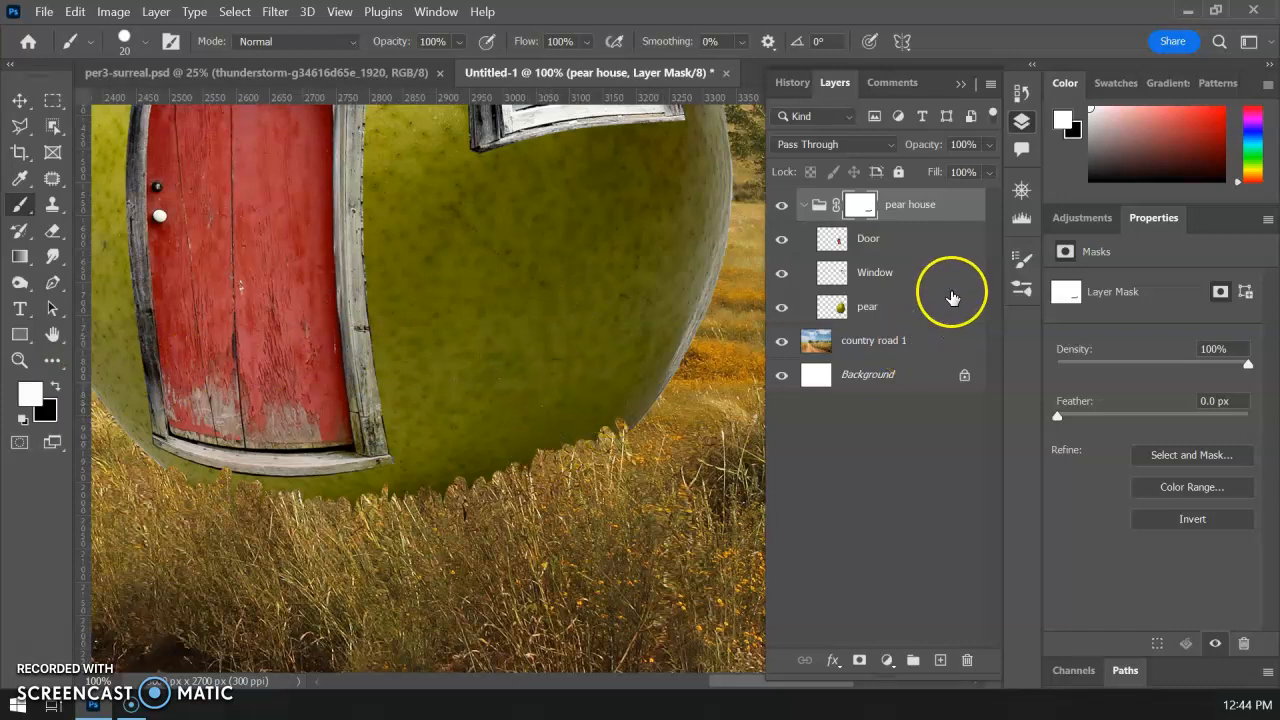
Switch the paint colour back to black and mask more grass blades along the pear's base and below the door
drag(629, 419, 518, 451)
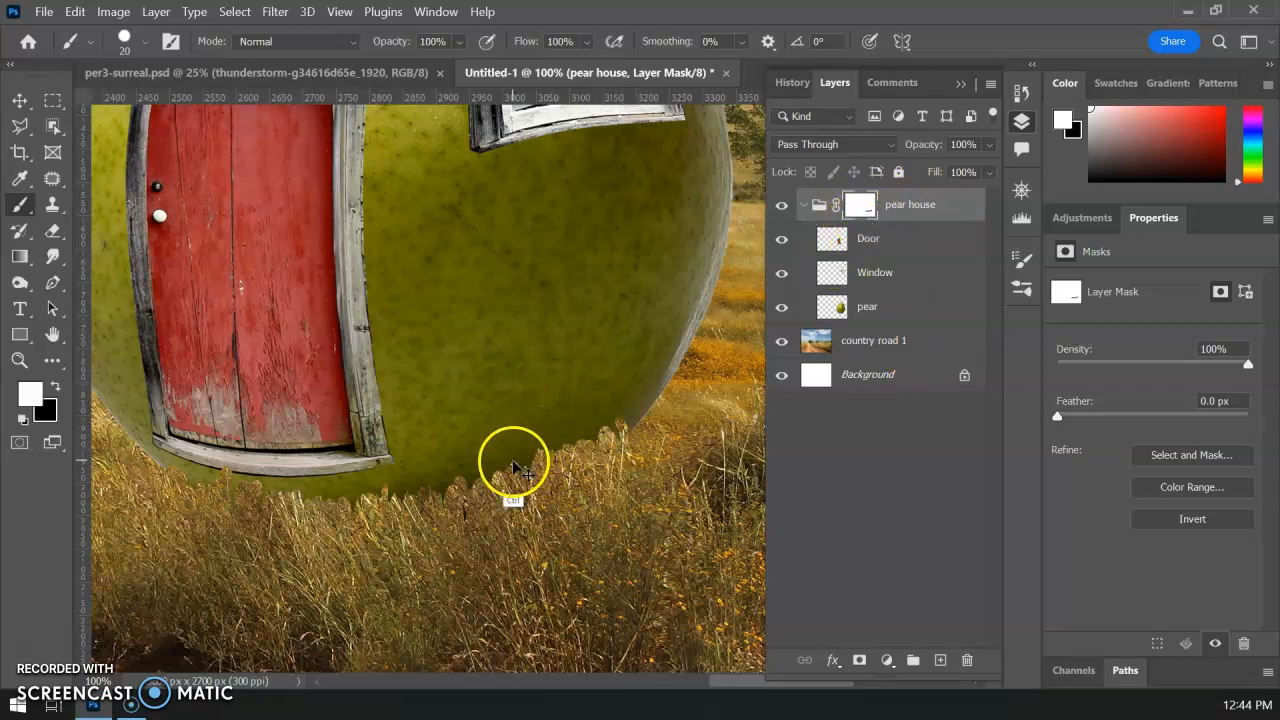
key(ctrl+minus)
key(ctrl+minus)
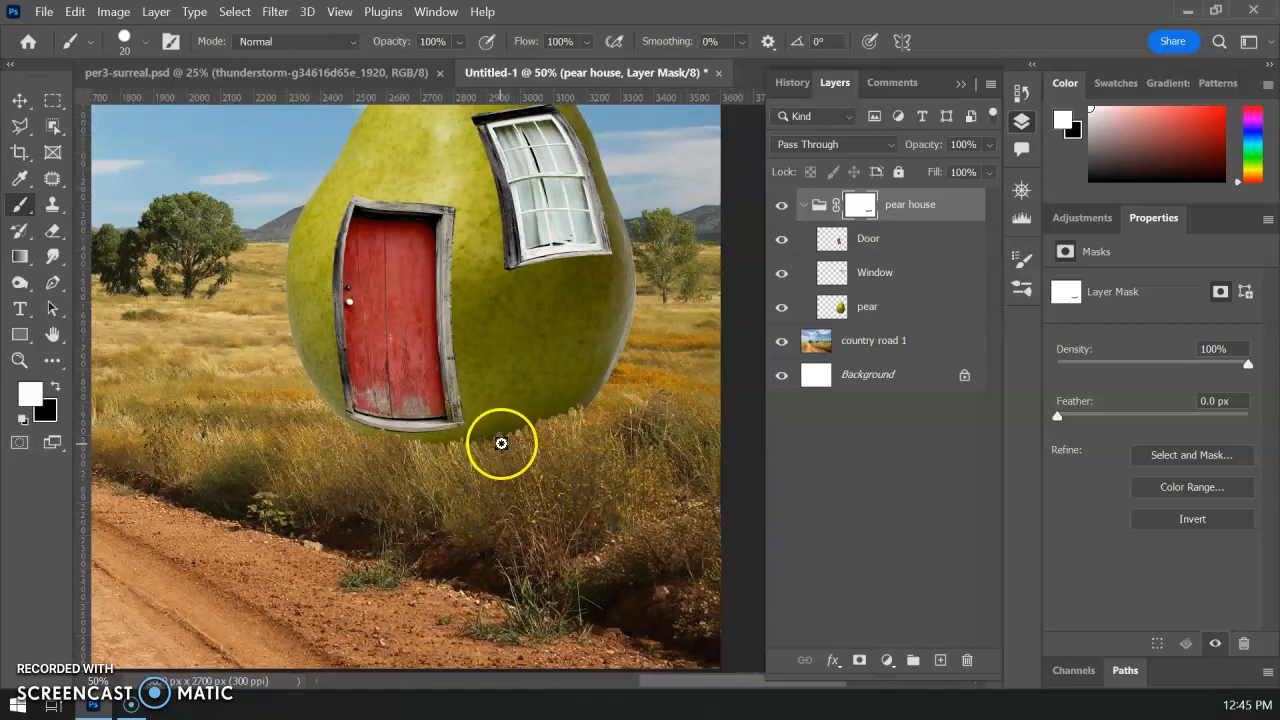
key(x)
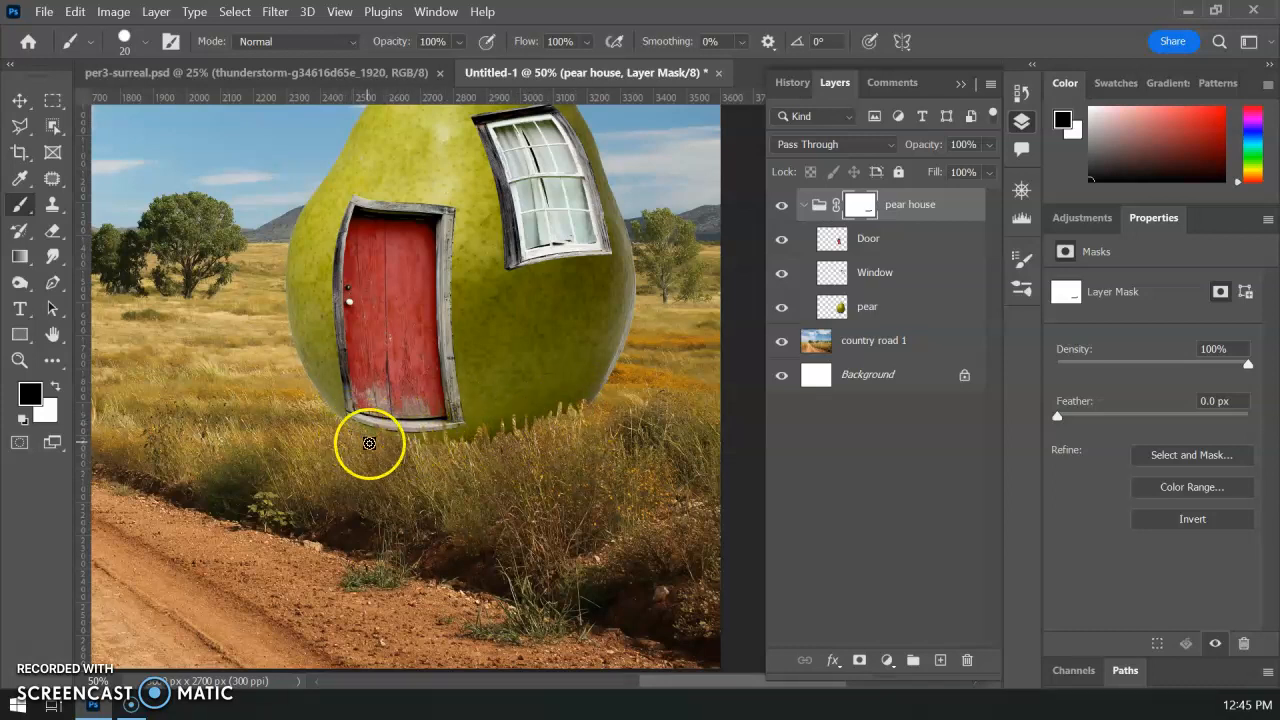
drag(431, 440, 533, 423)
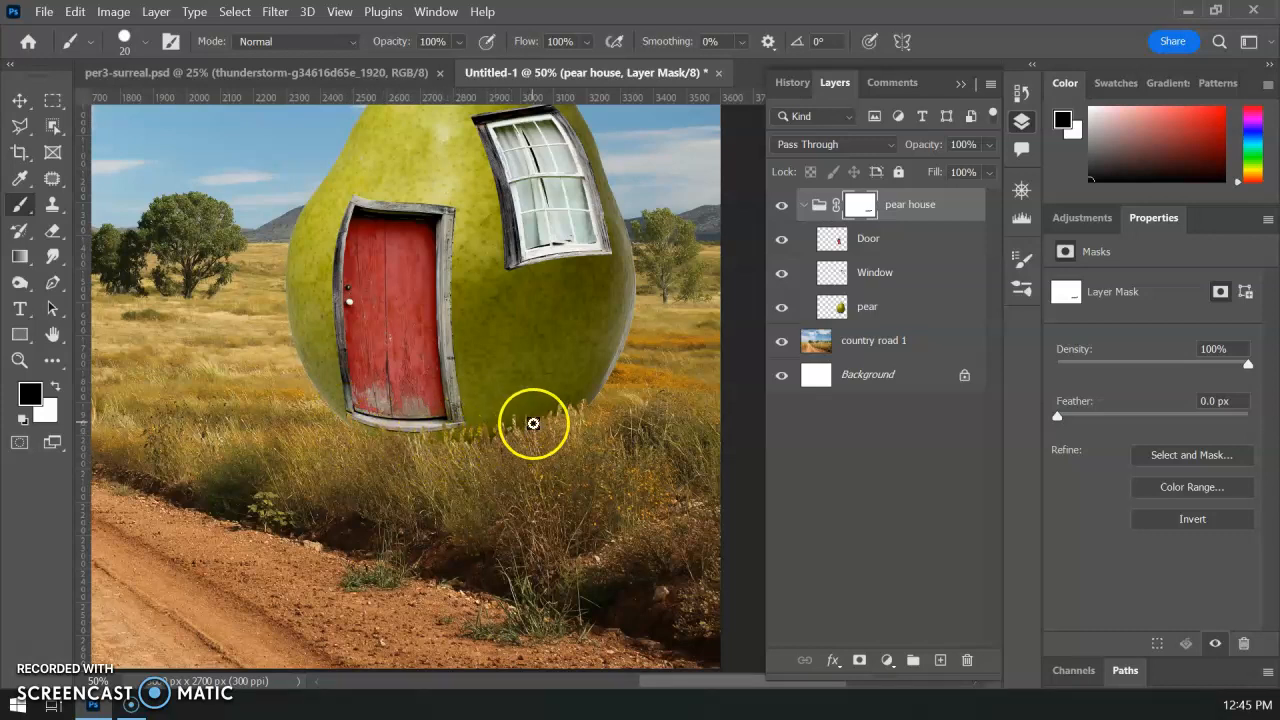
Collapse the pear house group and make its layer mask active for painting instead of the group itself
click(912, 205)
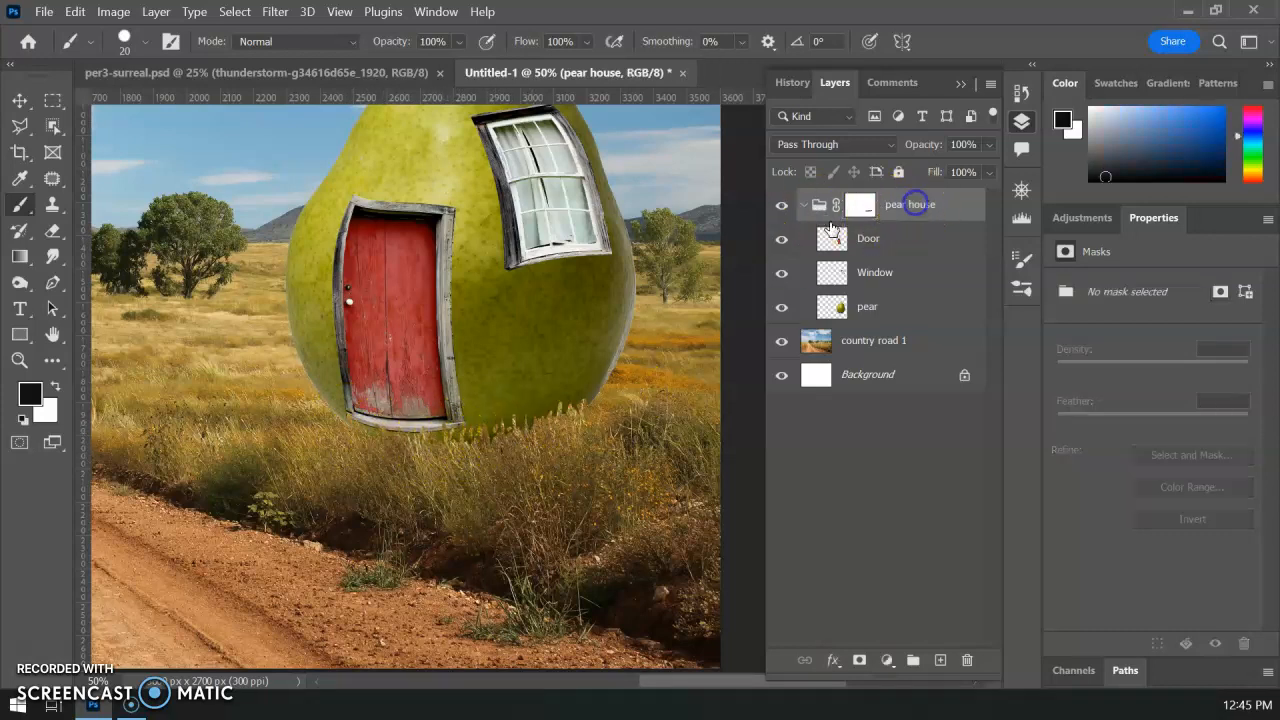
click(801, 205)
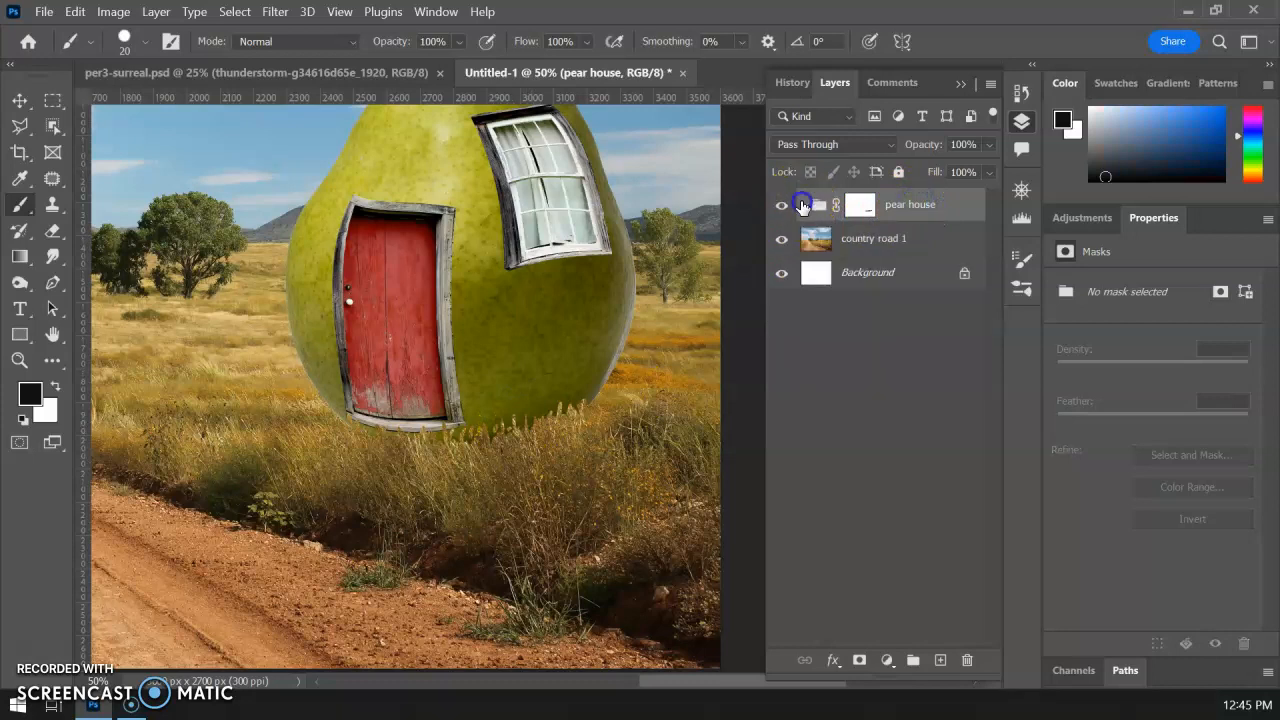
click(865, 212)
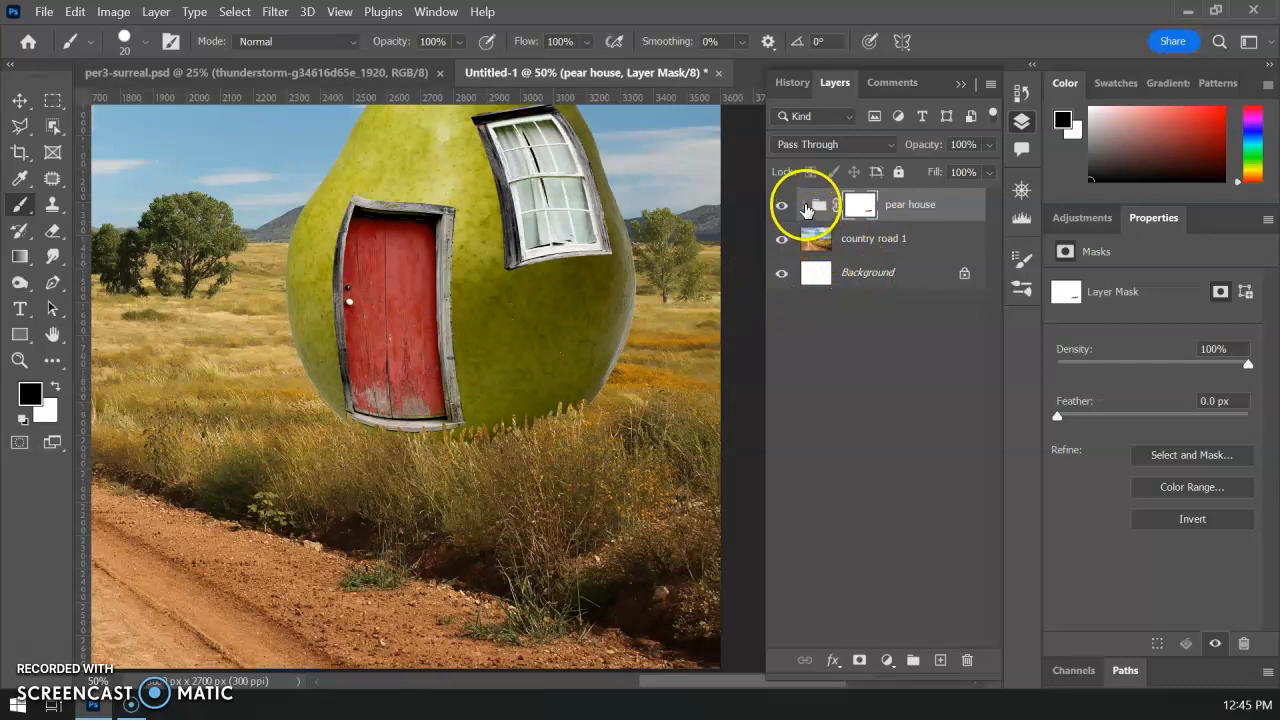
drag(497, 451, 522, 431)
Move the country road 1 layer into the pear house group and back out beneath it
click(802, 205)
drag(820, 336, 829, 317)
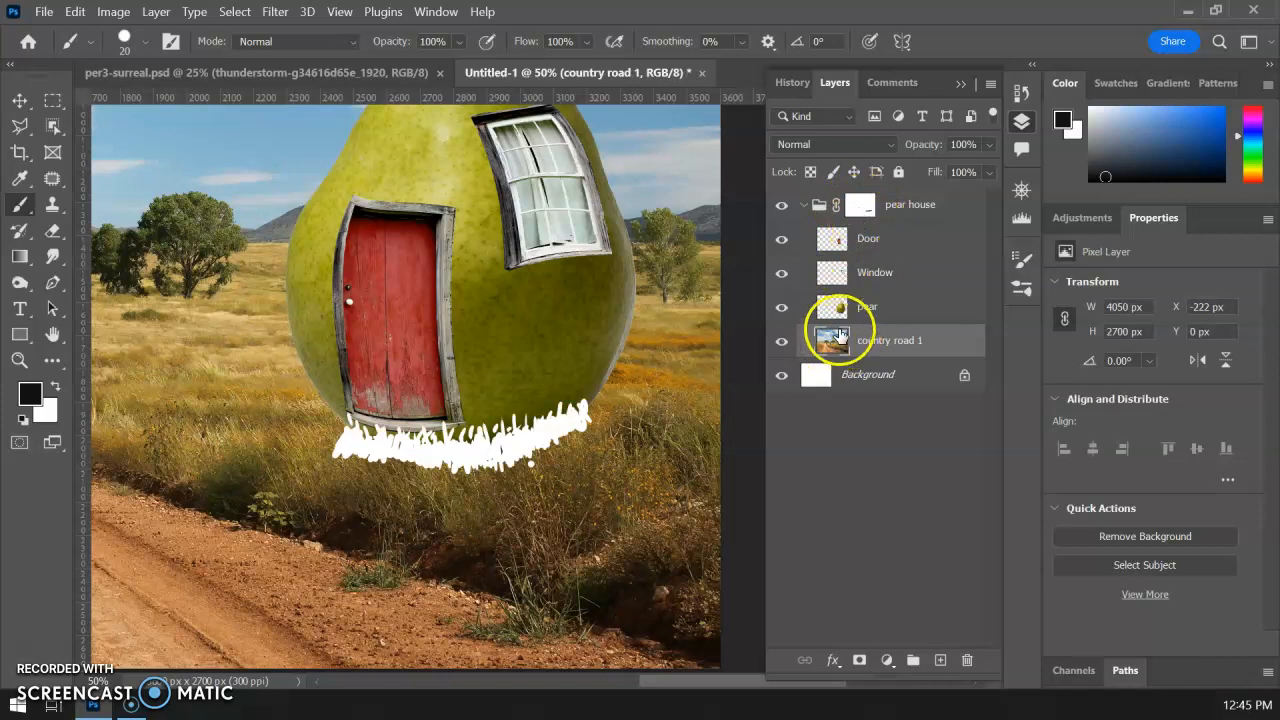
drag(829, 342, 812, 376)
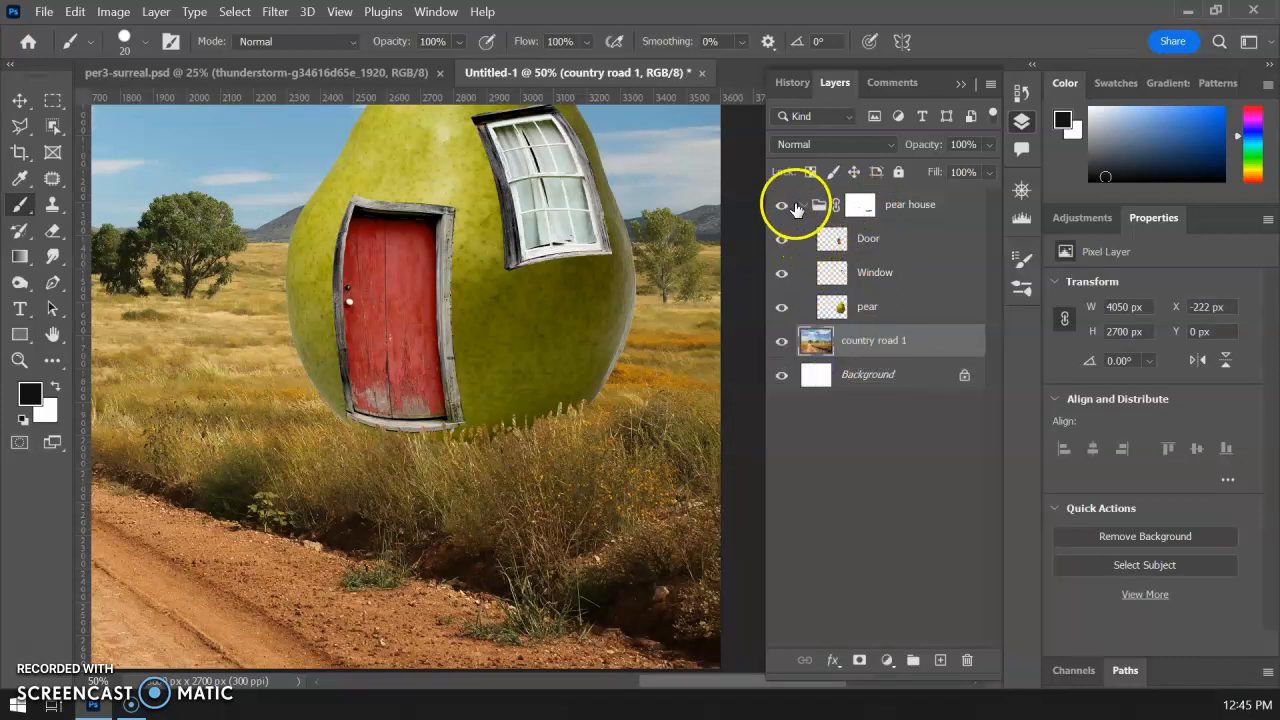
click(794, 206)
click(783, 206)
click(802, 206)
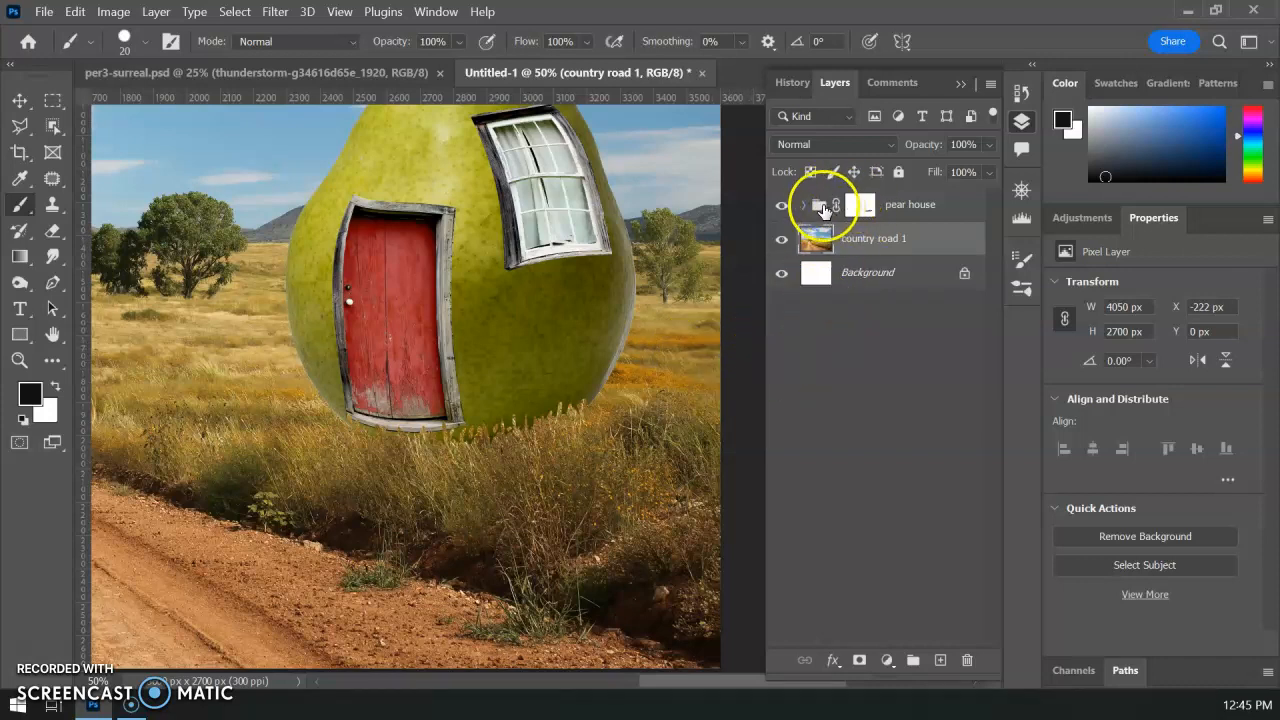
Reactivate the layer mask of the collapsed pear house group
click(804, 206)
click(805, 207)
click(908, 212)
drag(437, 380, 501, 479)
key(ctrl+minus)
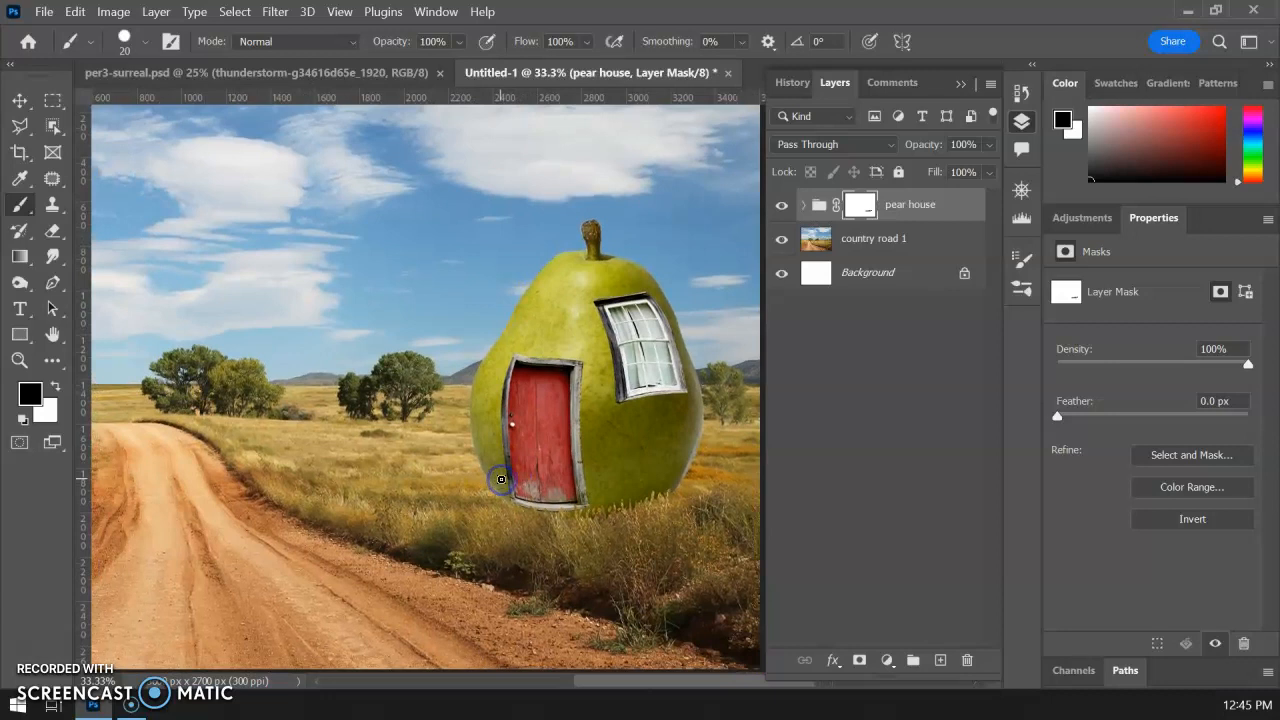